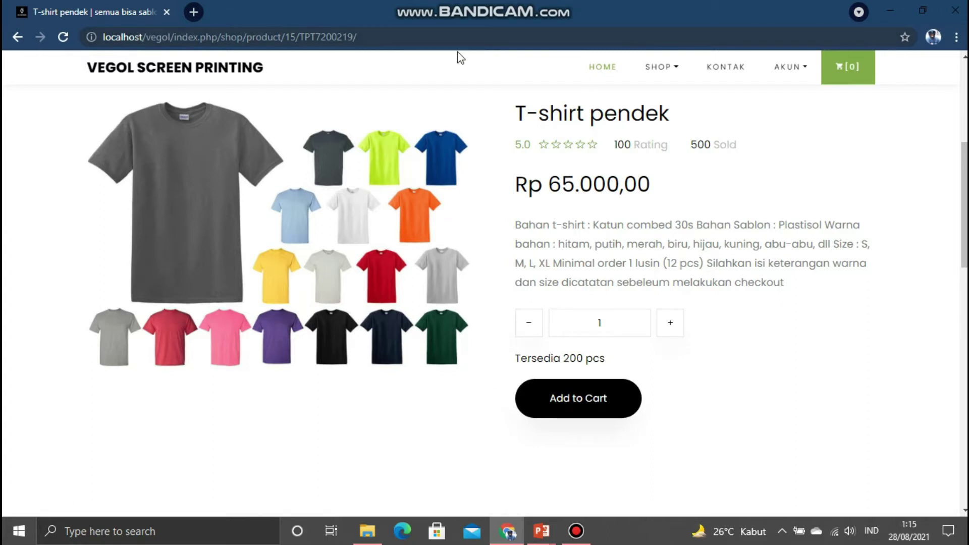
# - Open the AKUN menu to reveal its Masuk Log / Daftar options
pyautogui.click(778, 68)
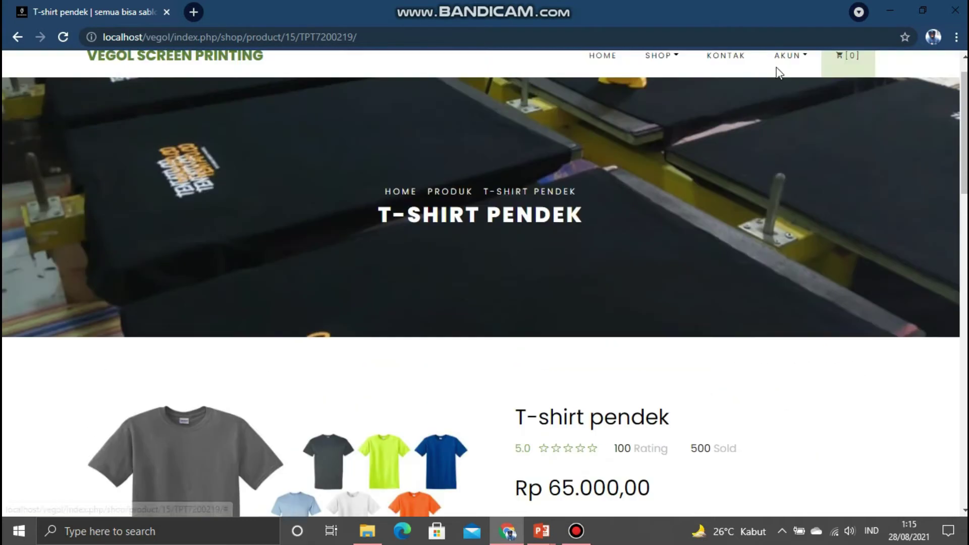
pyautogui.moveTo(783, 107)
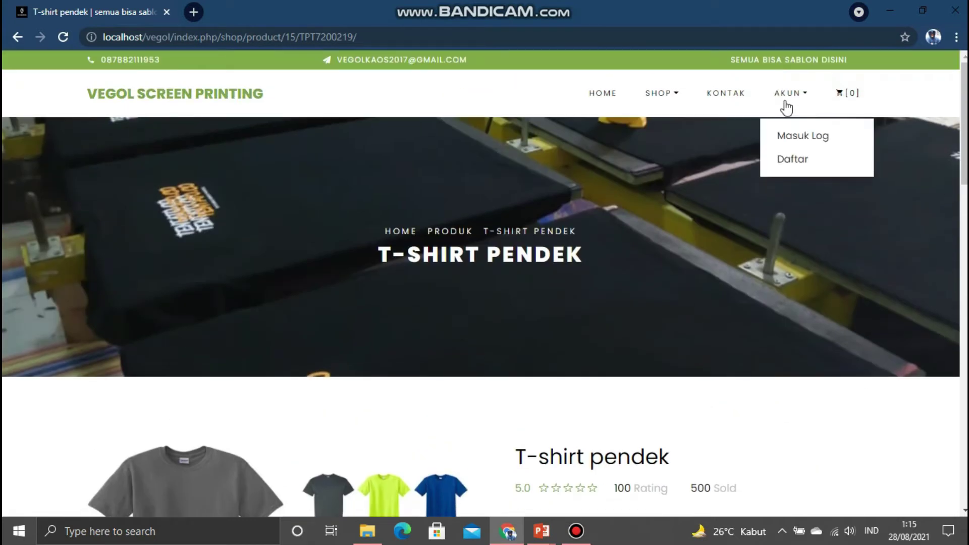
# - Log in through Masuk Log with the account password to reach the customer dashboard
pyautogui.click(795, 136)
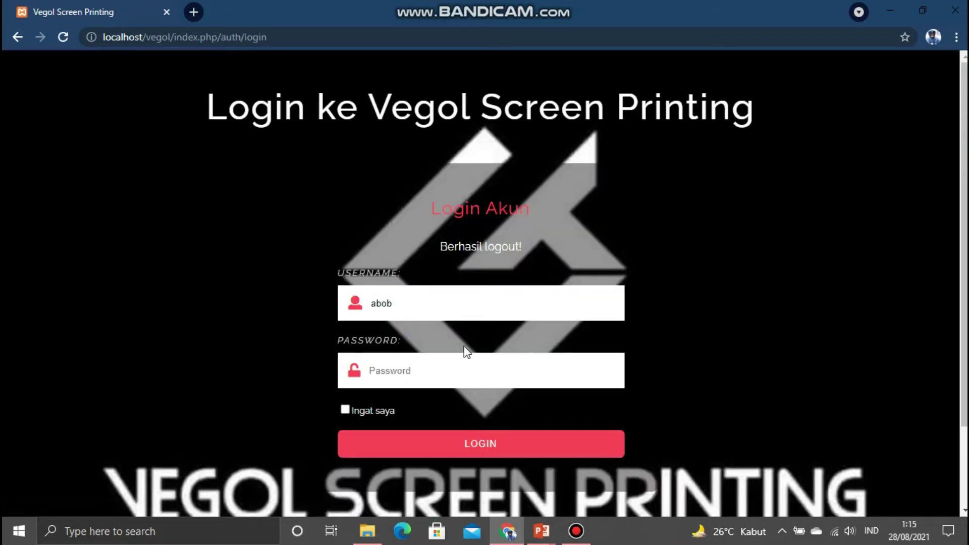
pyautogui.click(417, 369)
pyautogui.press('Return')
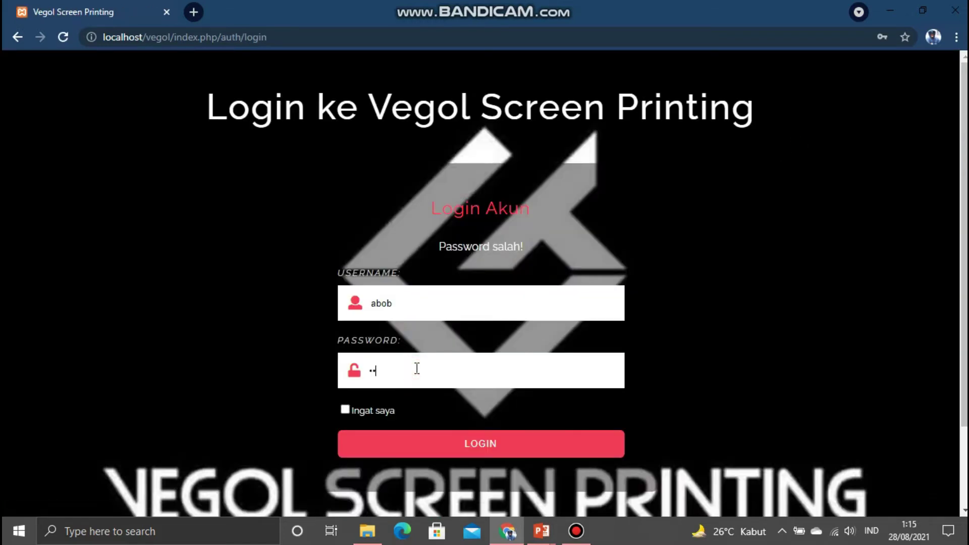
pyautogui.press('Return')
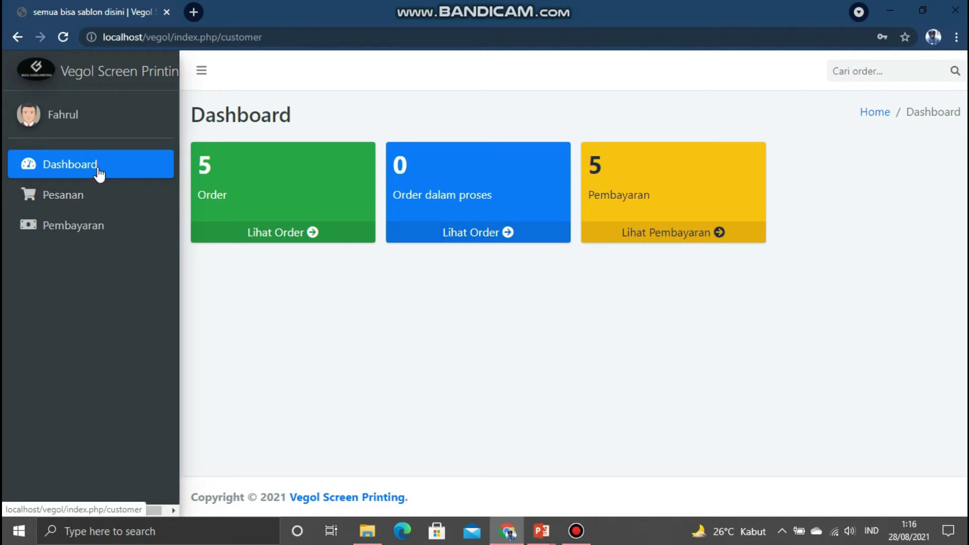
# - Check the Pesanan and Pembayaran lists, then return to the storefront home page
pyautogui.click(59, 194)
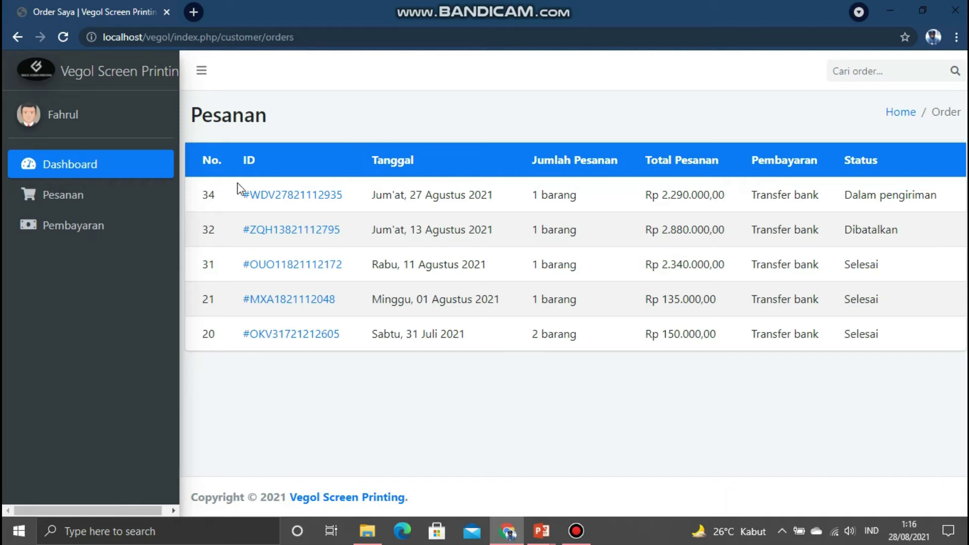
pyautogui.click(69, 235)
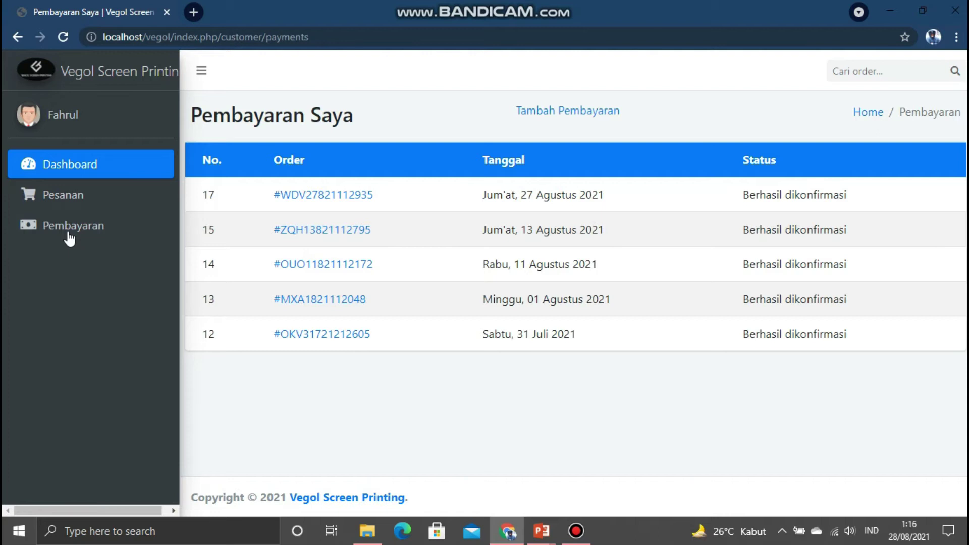
pyautogui.click(30, 80)
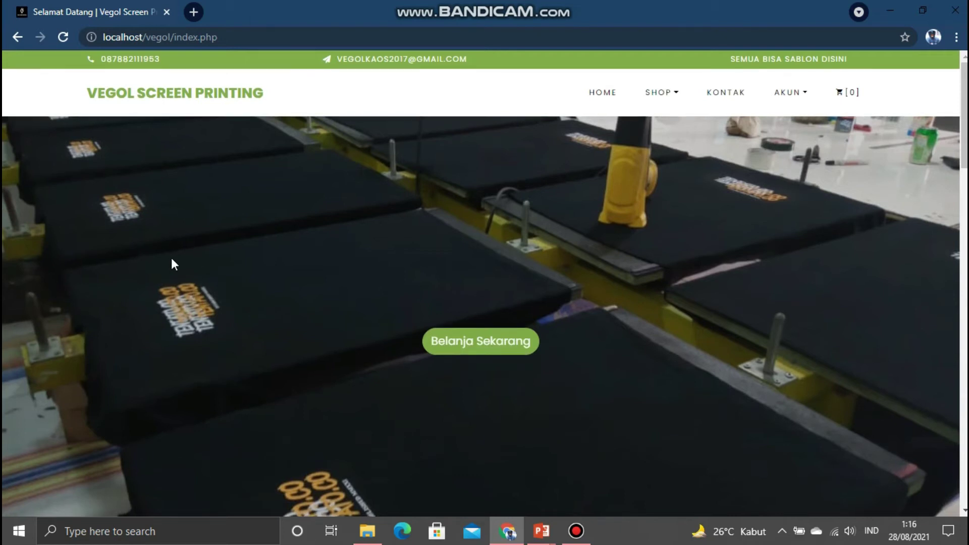
# - Add the Sweater Zipper from Produk Terbaru to the cart and open the cart [1]
pyautogui.scroll(-6, 171, 259)
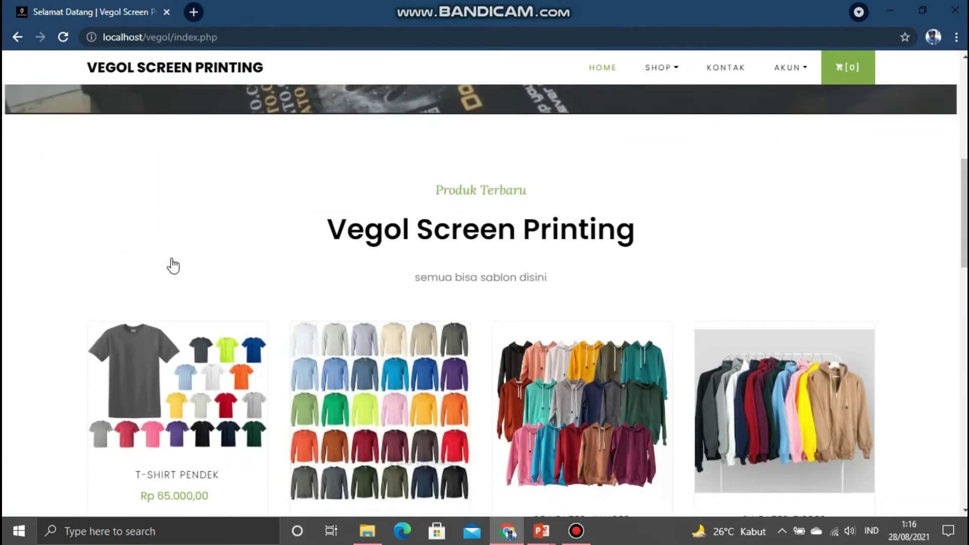
pyautogui.scroll(-3, 172, 260)
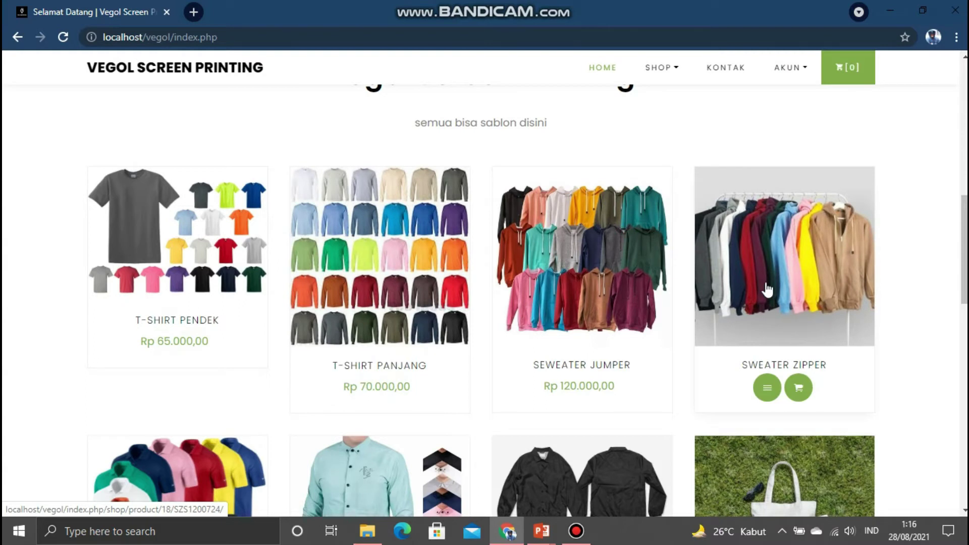
pyautogui.click(801, 388)
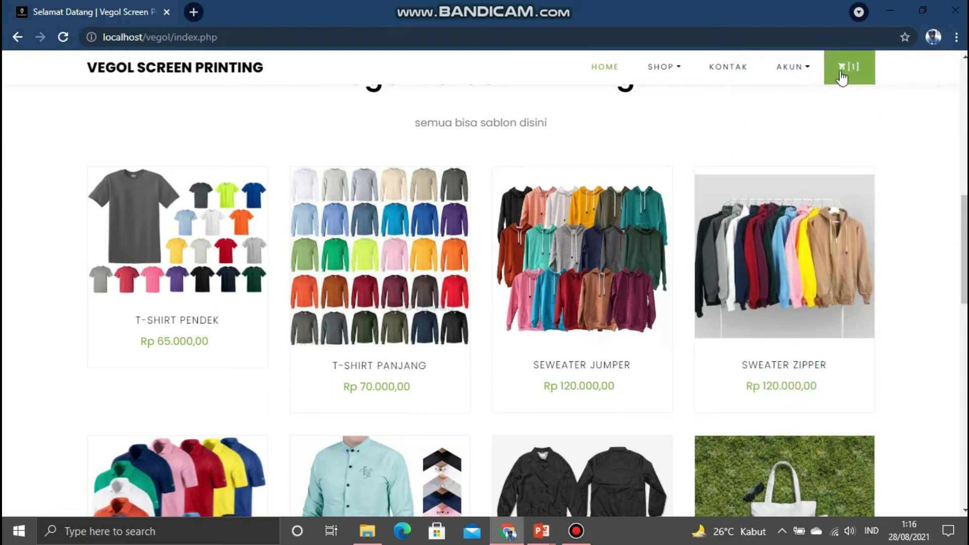
pyautogui.click(841, 72)
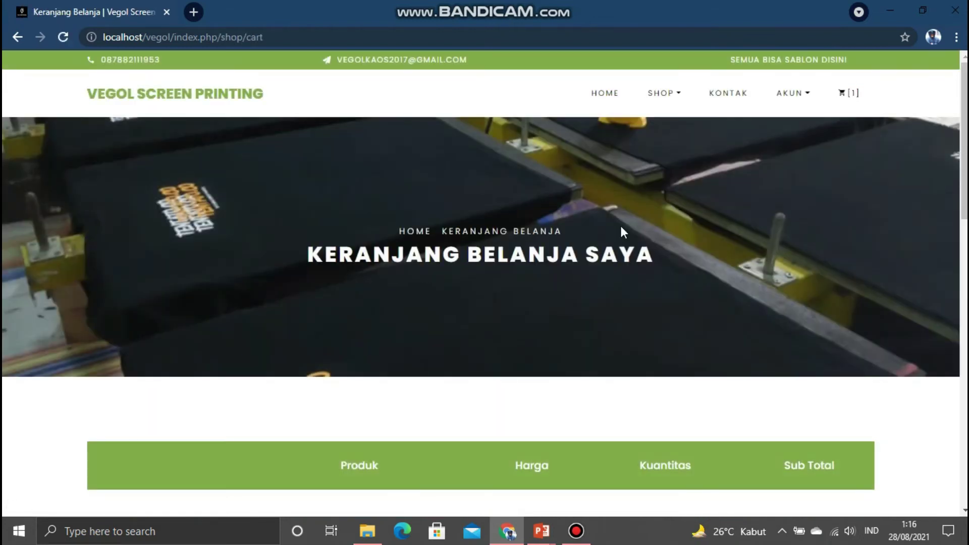
# - Change the Sweater zipper quantity from 1 to 36 and proceed to Checkout
pyautogui.scroll(-6, 622, 232)
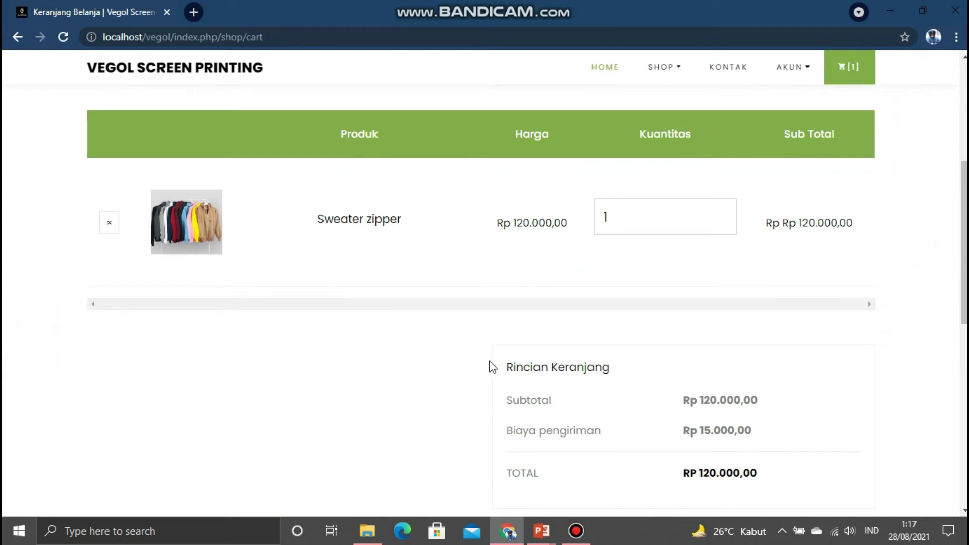
pyautogui.scroll(-1, 490, 362)
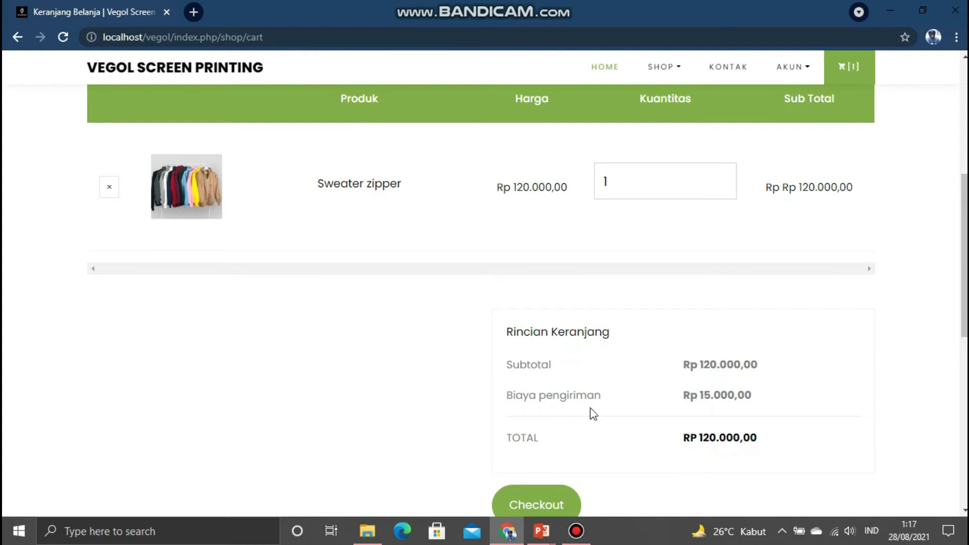
pyautogui.scroll(5, 649, 352)
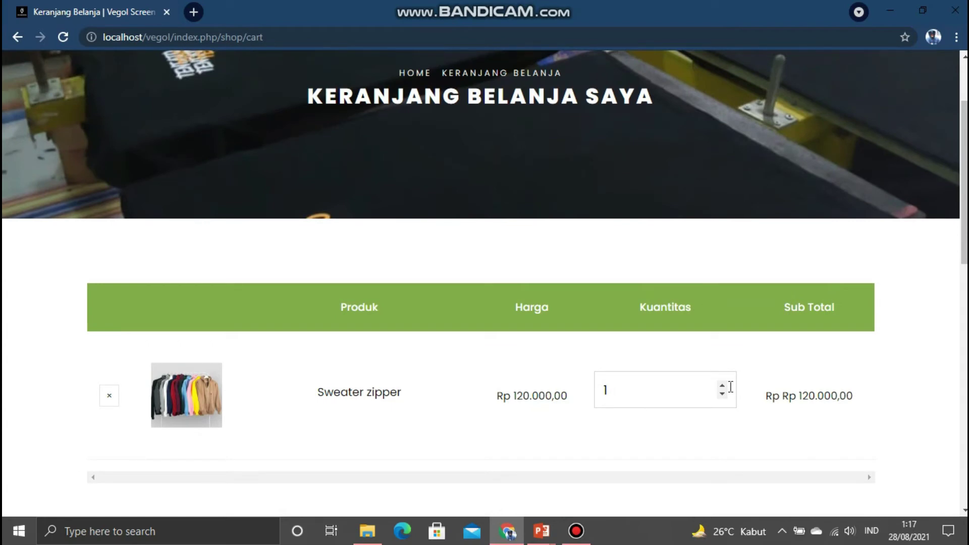
pyautogui.click(649, 406)
pyautogui.press('BackSpace')
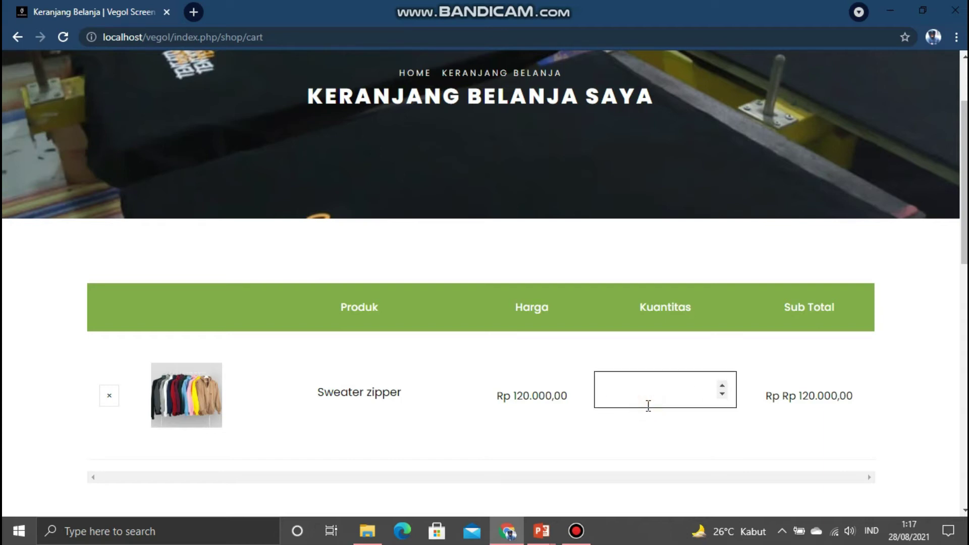
pyautogui.write('35')
pyautogui.click(723, 386)
pyautogui.scroll(-10, 725, 389)
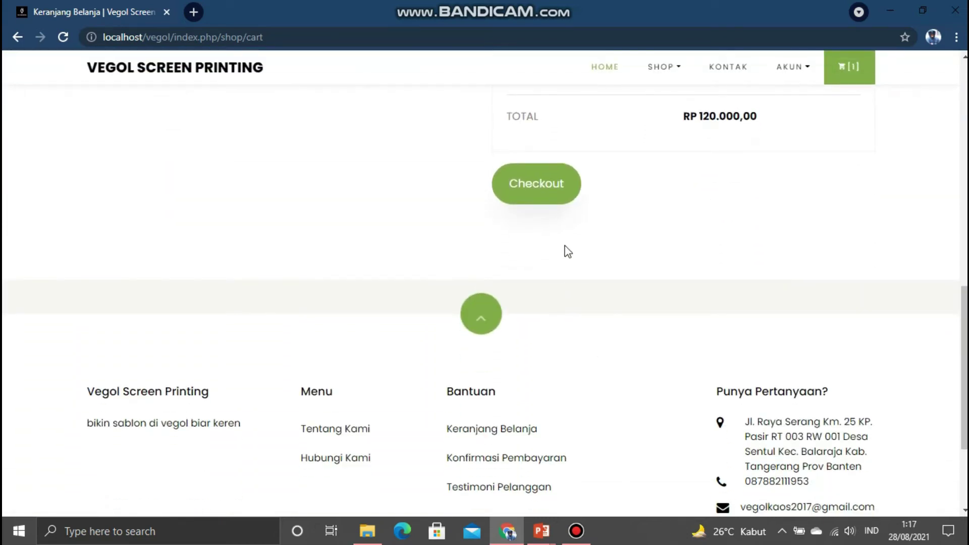
pyautogui.click(536, 172)
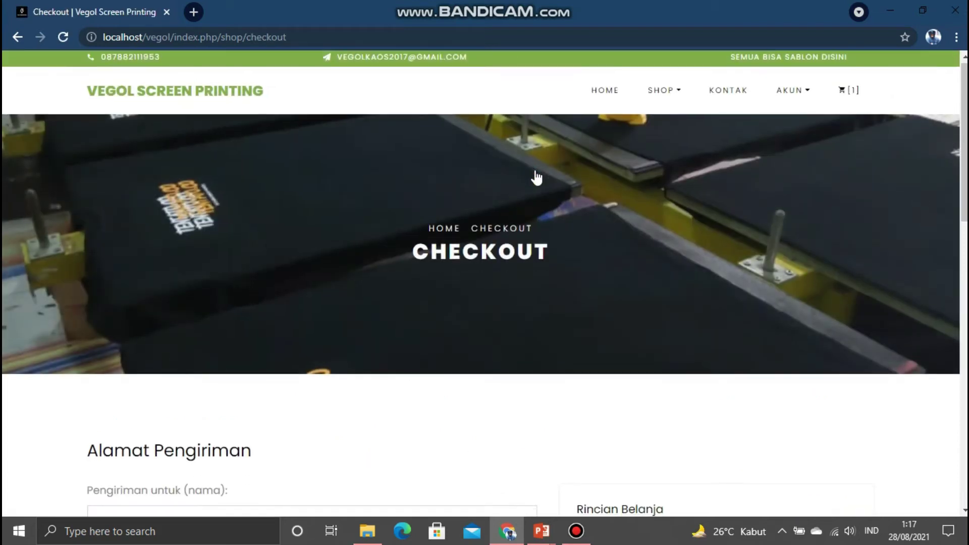
# - Scroll through the Alamat Pengiriman form, Rincian Belanja and Metode Pembayaran sections to review them
pyautogui.scroll(-3, 537, 177)
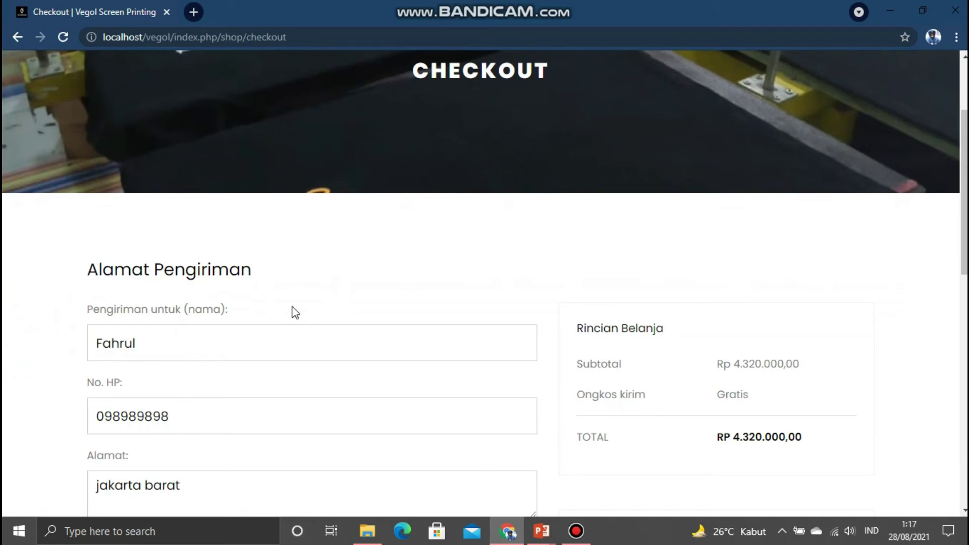
pyautogui.scroll(-3, 295, 313)
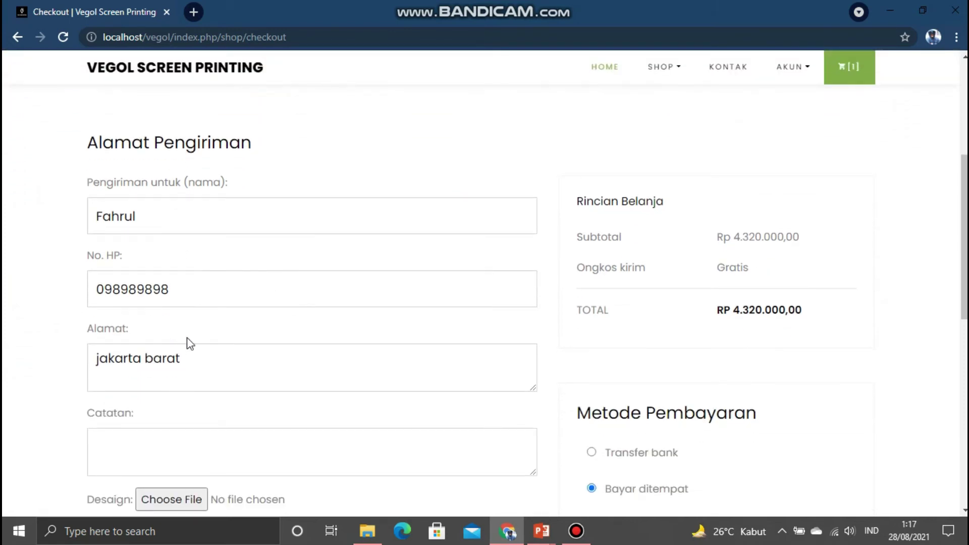
pyautogui.scroll(-2, 225, 331)
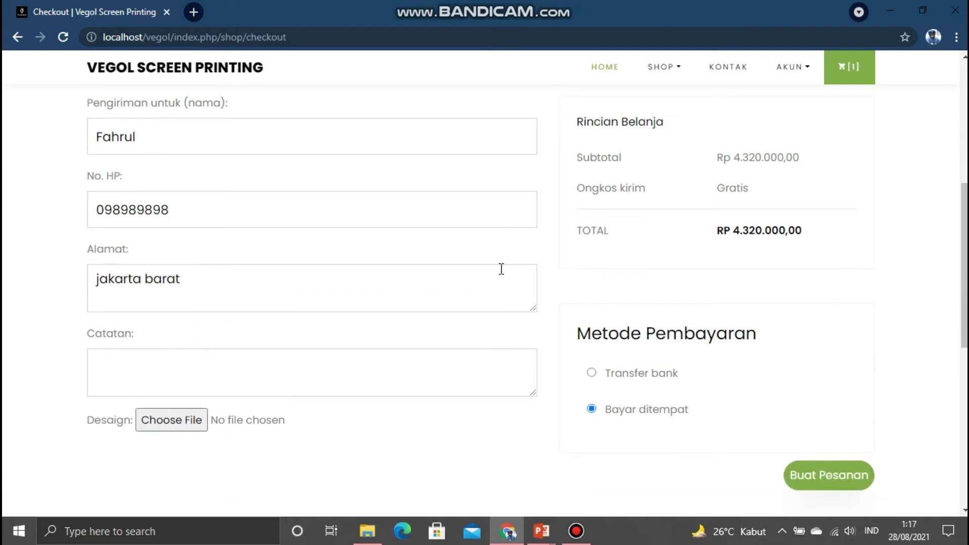
pyautogui.scroll(4, 502, 272)
pyautogui.scroll(-2, 595, 363)
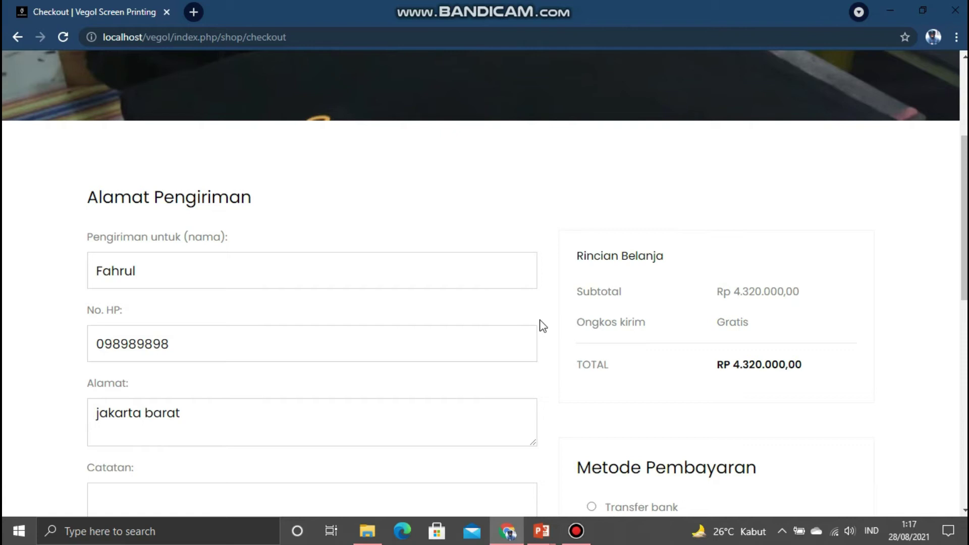
pyautogui.scroll(-3, 543, 325)
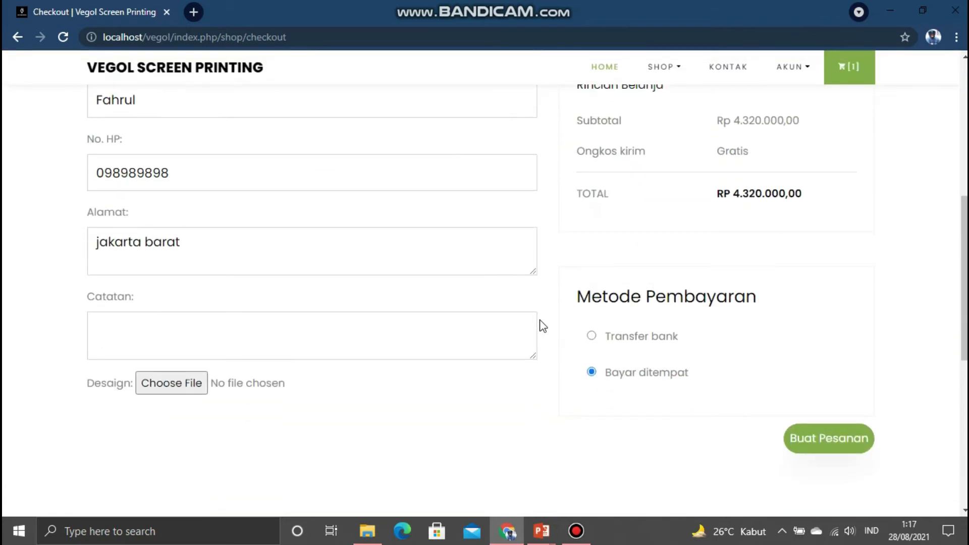
pyautogui.scroll(3, 543, 325)
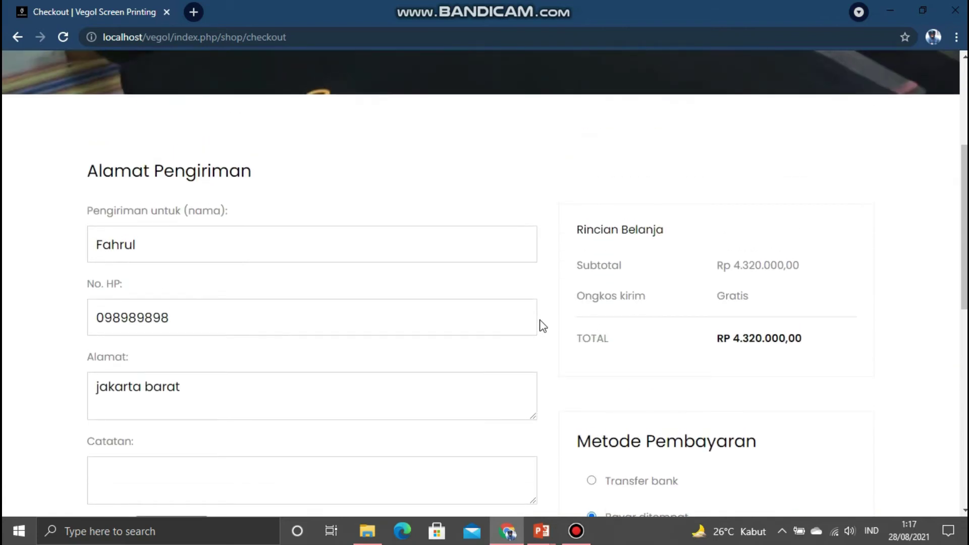
pyautogui.scroll(-2, 542, 326)
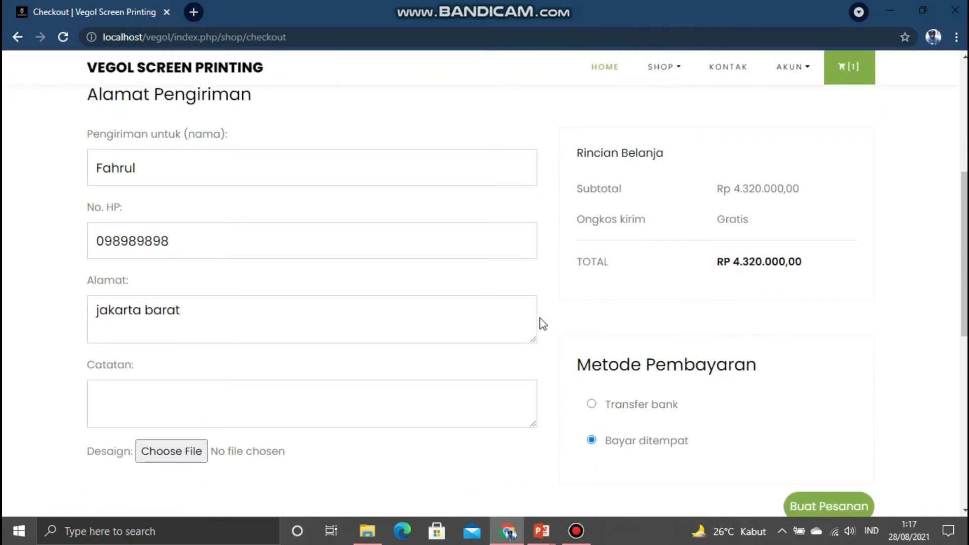
pyautogui.scroll(2, 543, 325)
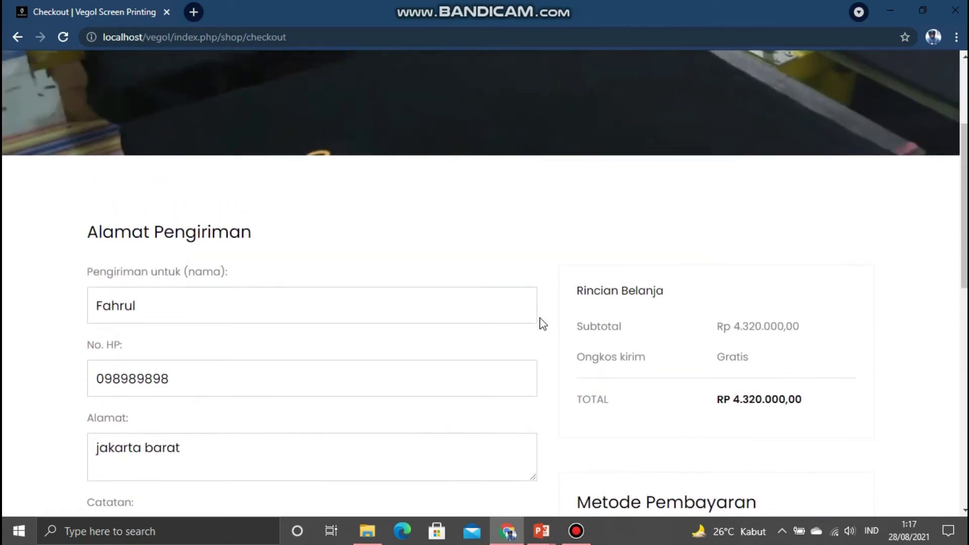
pyautogui.scroll(-2, 543, 324)
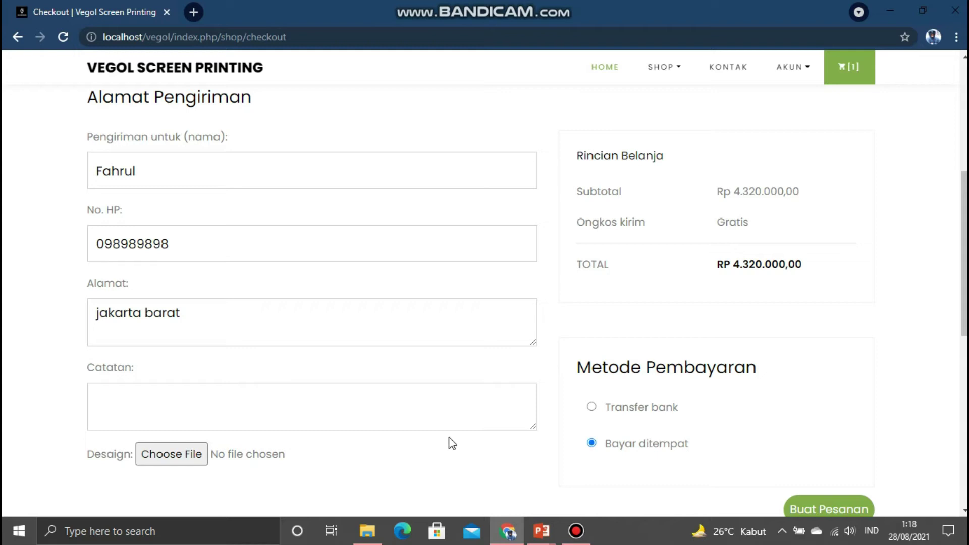
# - Write the Catatan note 'warna hitam', 'size l : 10', 'xl : 26' on separate lines
pyautogui.click(442, 420)
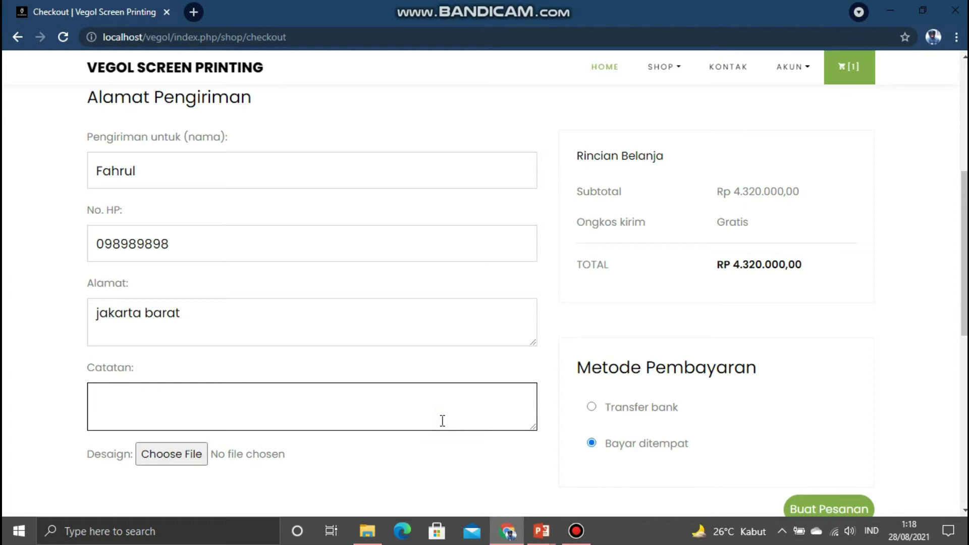
pyautogui.write('warna hitam')
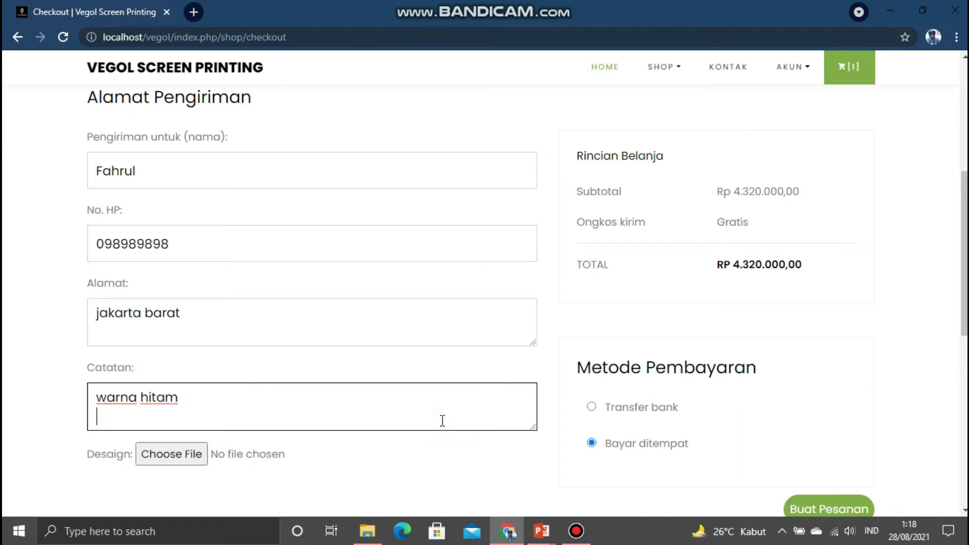
pyautogui.press('Return')
pyautogui.write('size')
pyautogui.write('l : 10')
pyautogui.press('Return')
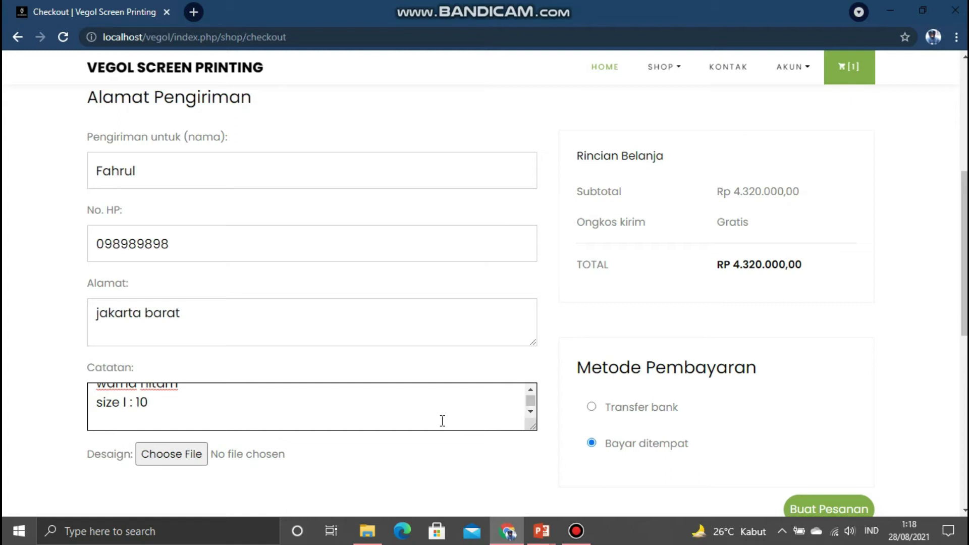
pyautogui.write('xl : 26')
# - Attach 1630086500114.jpg from Downloads as the Desaign file
pyautogui.click(163, 461)
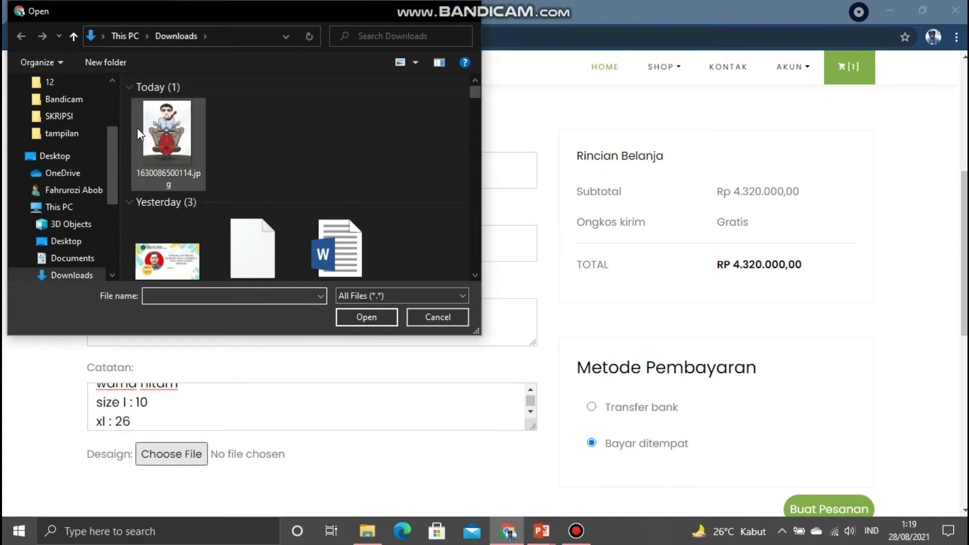
pyautogui.click(160, 133)
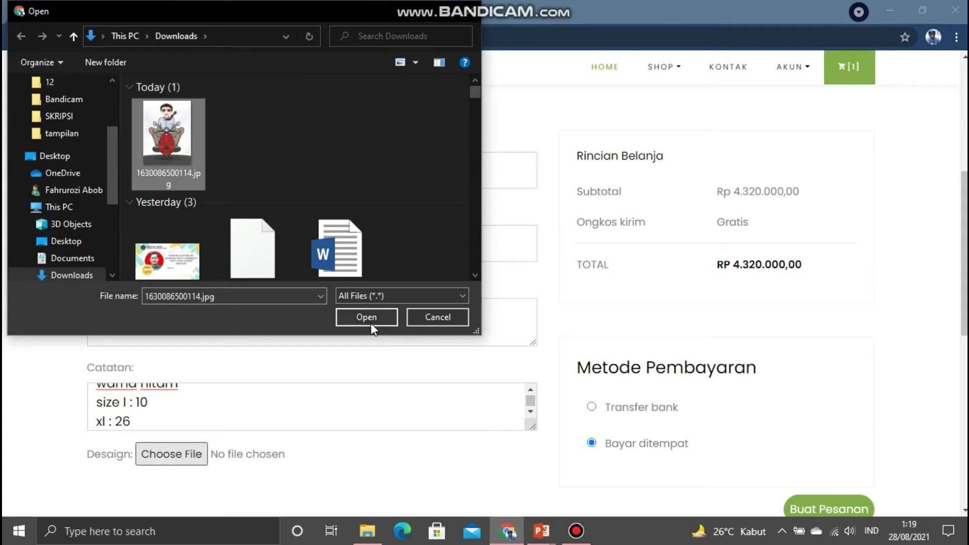
pyautogui.click(371, 318)
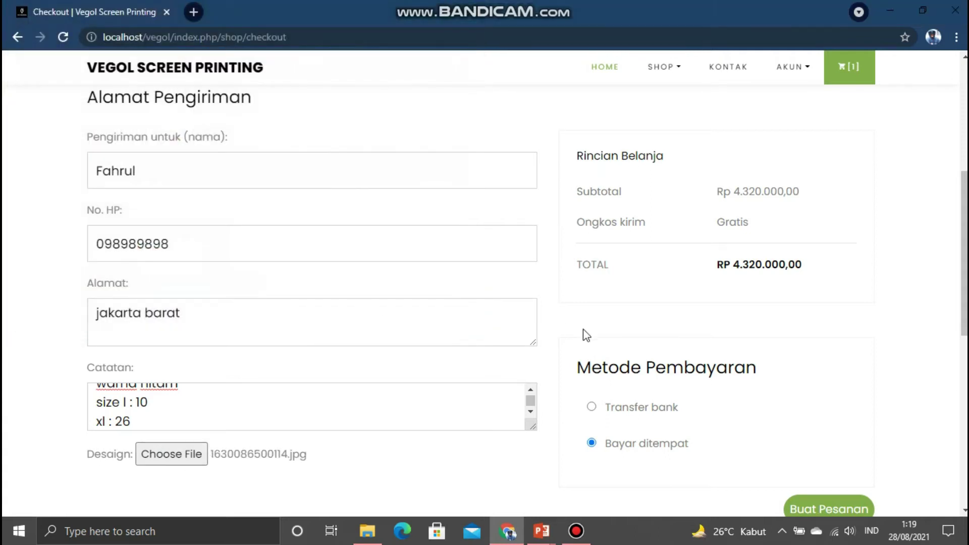
pyautogui.scroll(-1, 658, 343)
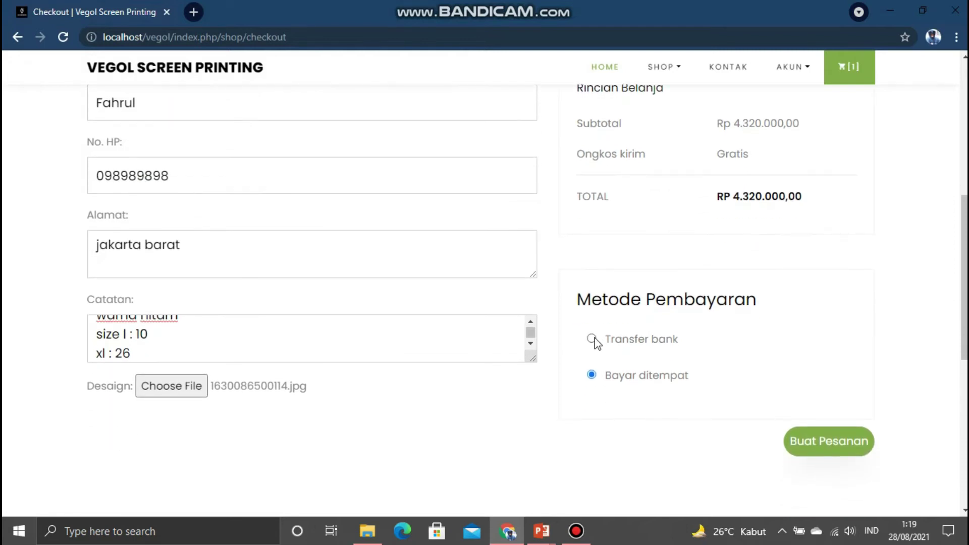
# - Choose Transfer bank as the payment method and submit the order with Buat Pesanan
pyautogui.click(593, 339)
pyautogui.click(826, 446)
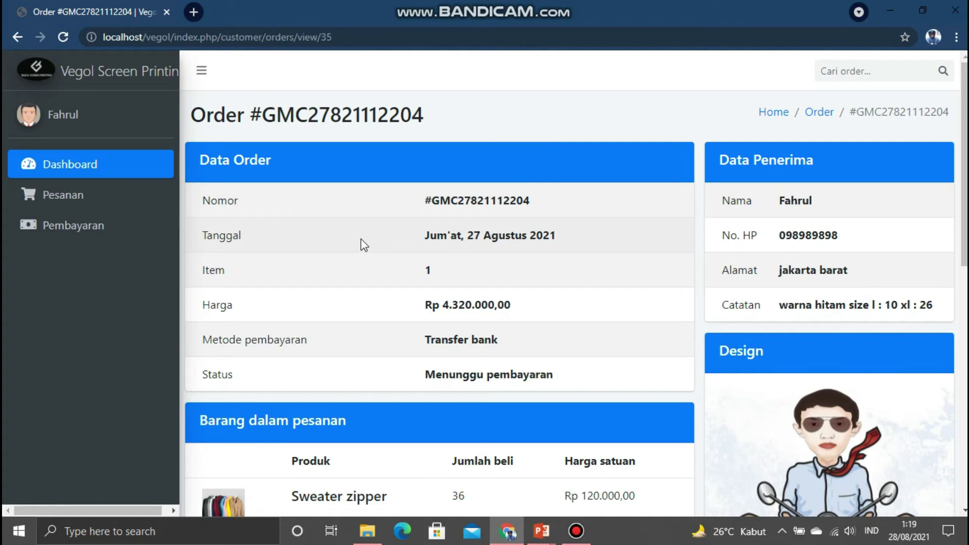
pyautogui.scroll(-2, 362, 241)
pyautogui.scroll(2, 361, 243)
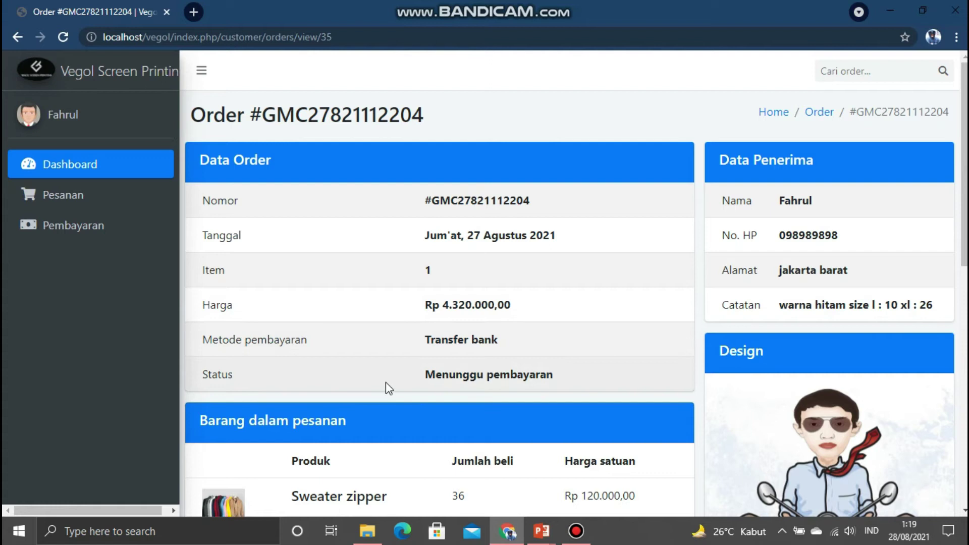
pyautogui.scroll(-2, 498, 373)
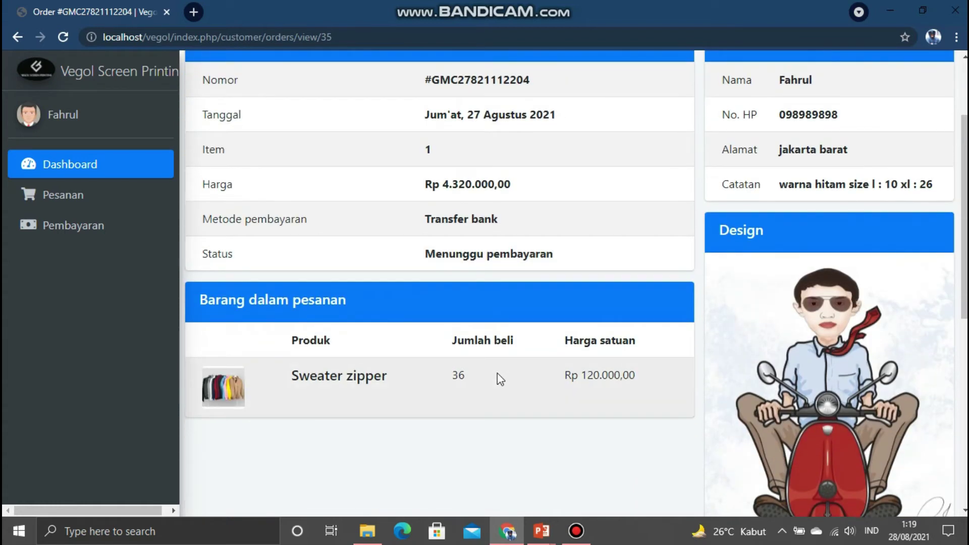
pyautogui.scroll(2, 498, 374)
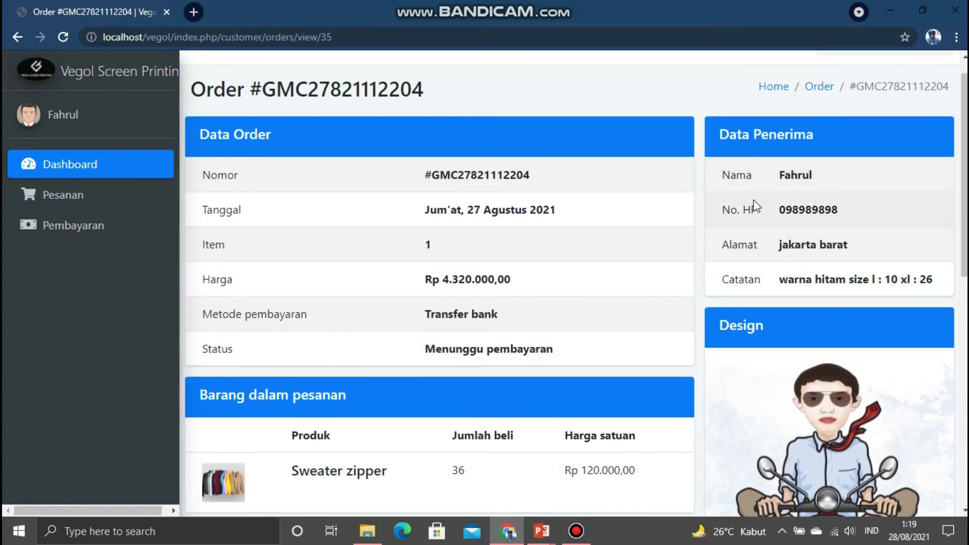
pyautogui.scroll(-3, 721, 297)
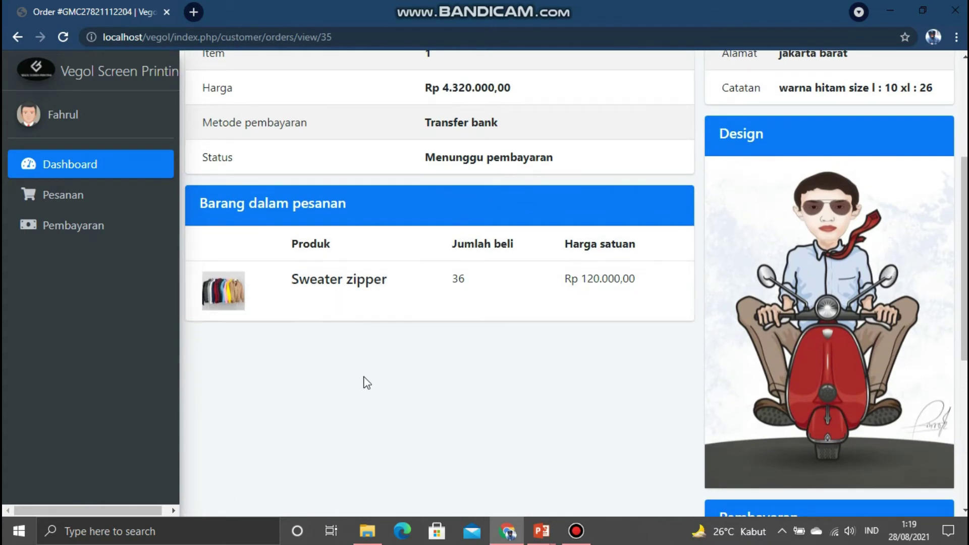
pyautogui.scroll(-5, 493, 281)
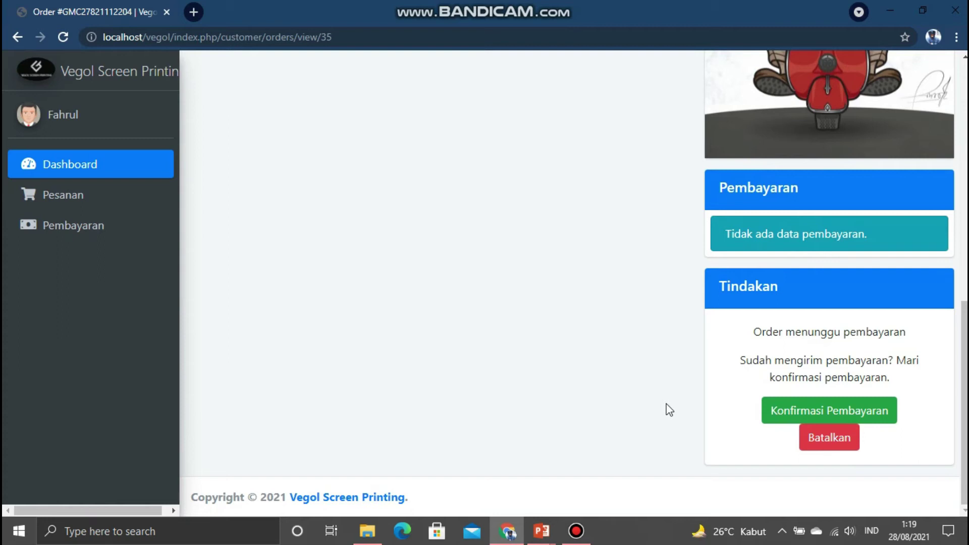
pyautogui.click(777, 409)
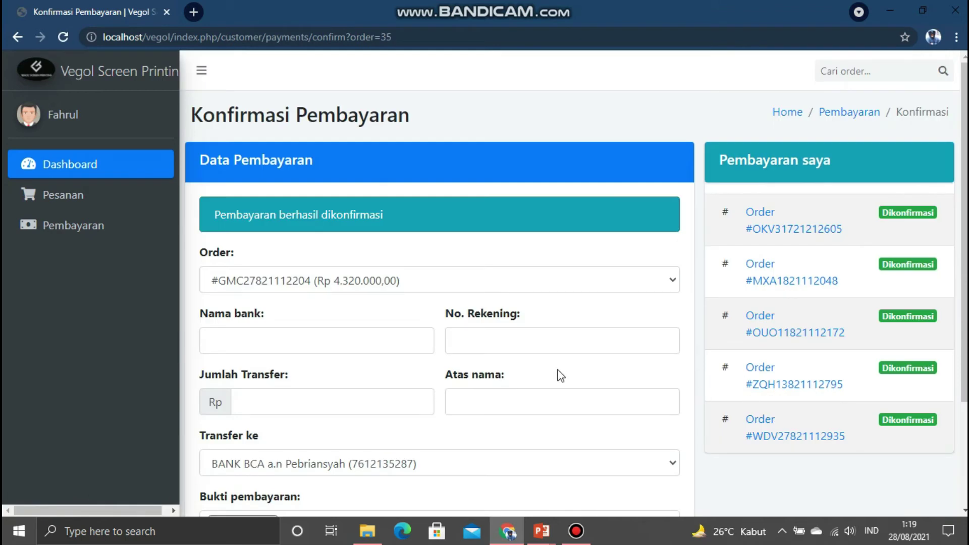
# - Choose BCA as the bank name and fill in the saved sender account number
pyautogui.click(347, 343)
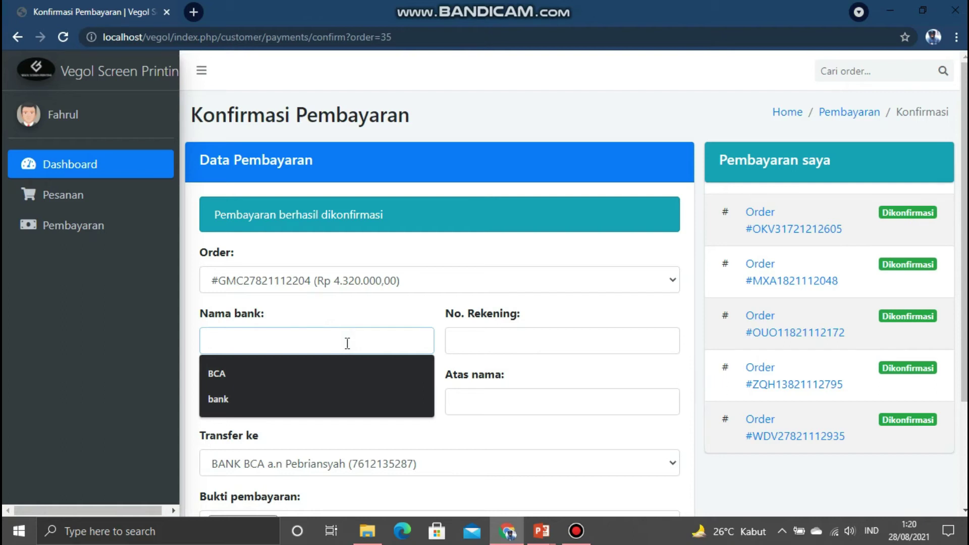
pyautogui.click(339, 377)
pyautogui.click(471, 342)
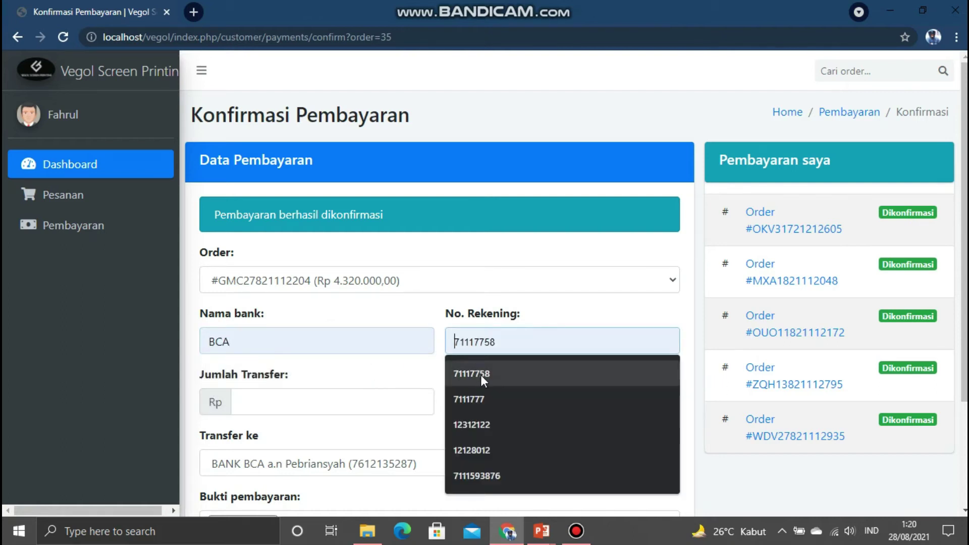
pyautogui.click(481, 375)
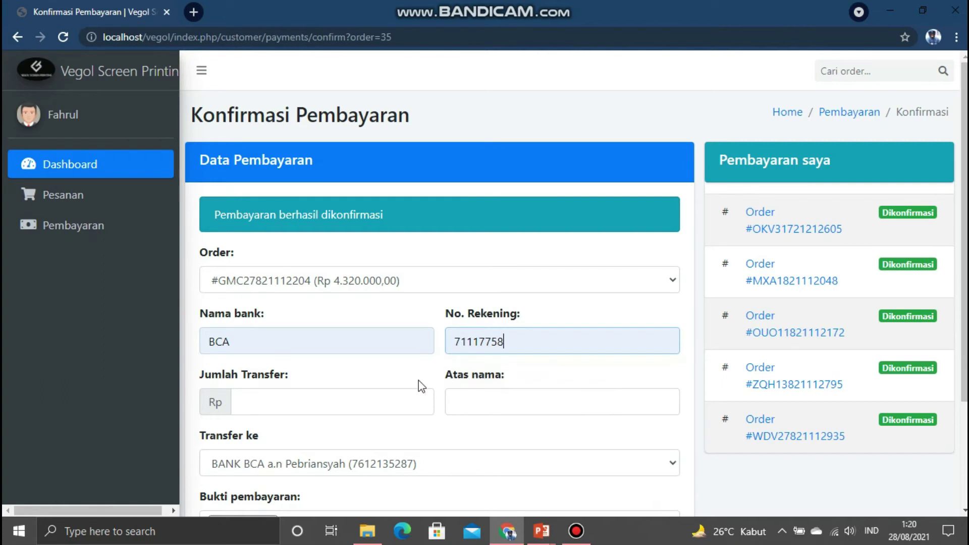
# - Enter the transfer amount 4320000 and fill in the suggested account holder's name
pyautogui.click(353, 403)
pyautogui.write('43')
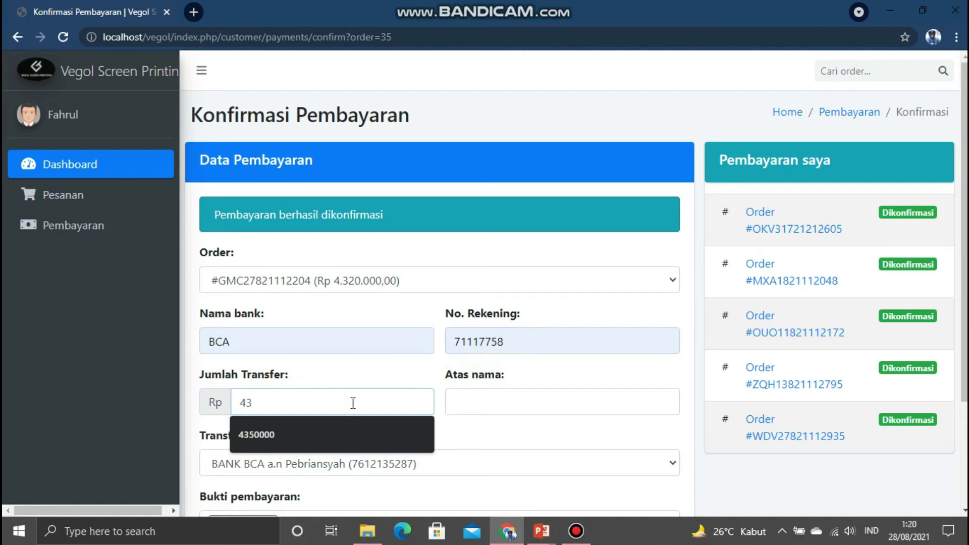
pyautogui.write('20000')
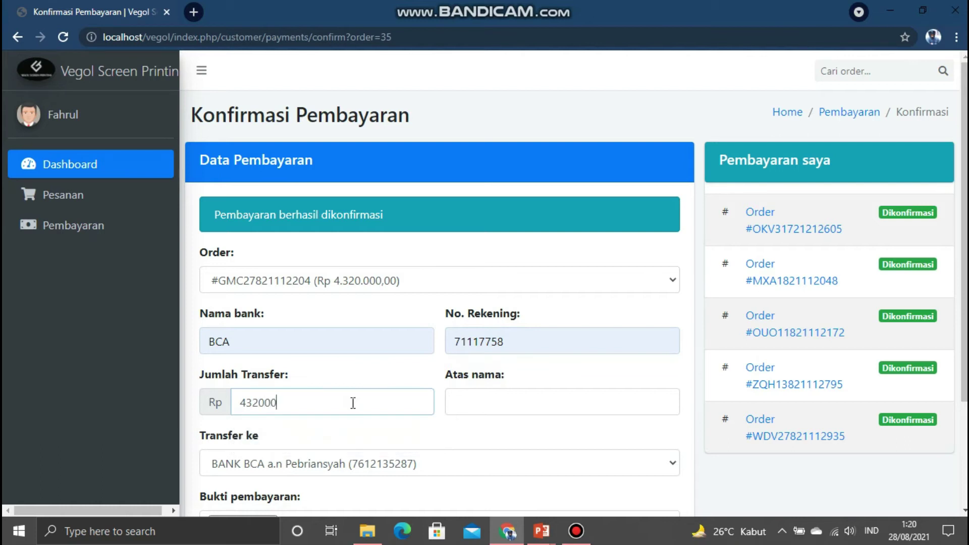
pyautogui.click(481, 409)
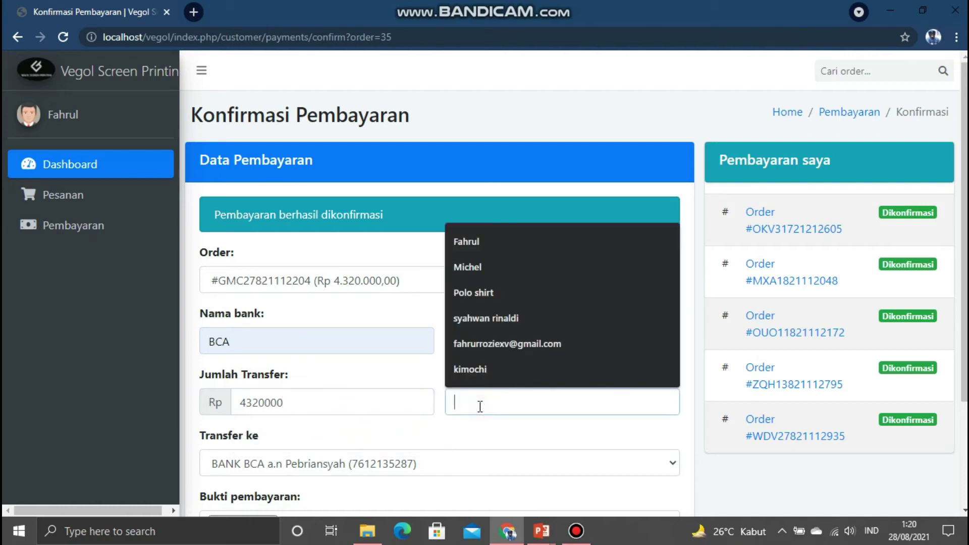
pyautogui.click(477, 241)
pyautogui.scroll(-3, 449, 339)
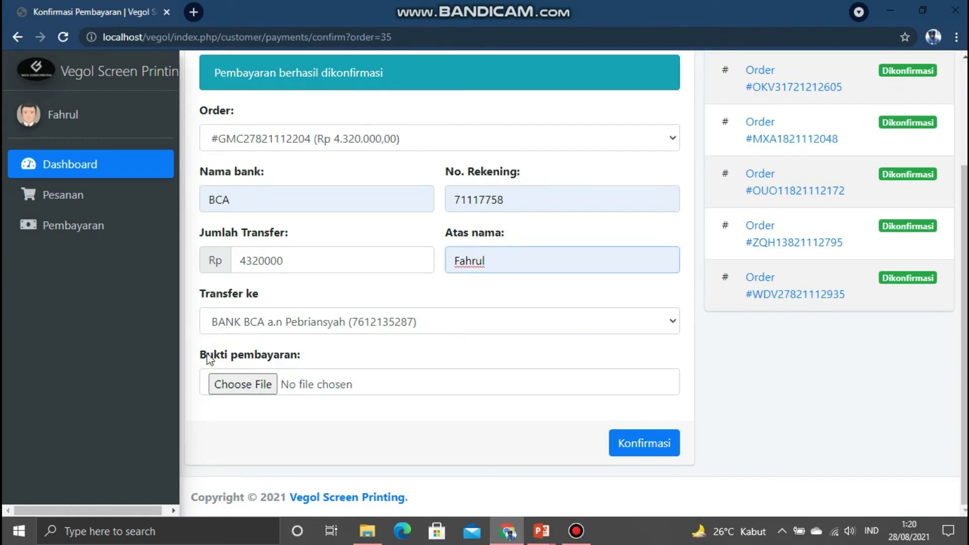
# - Attach WhatsApp Image 2021-07-28 at 22.56.37.jpeg from Downloads as the payment proof image
pyautogui.click(256, 389)
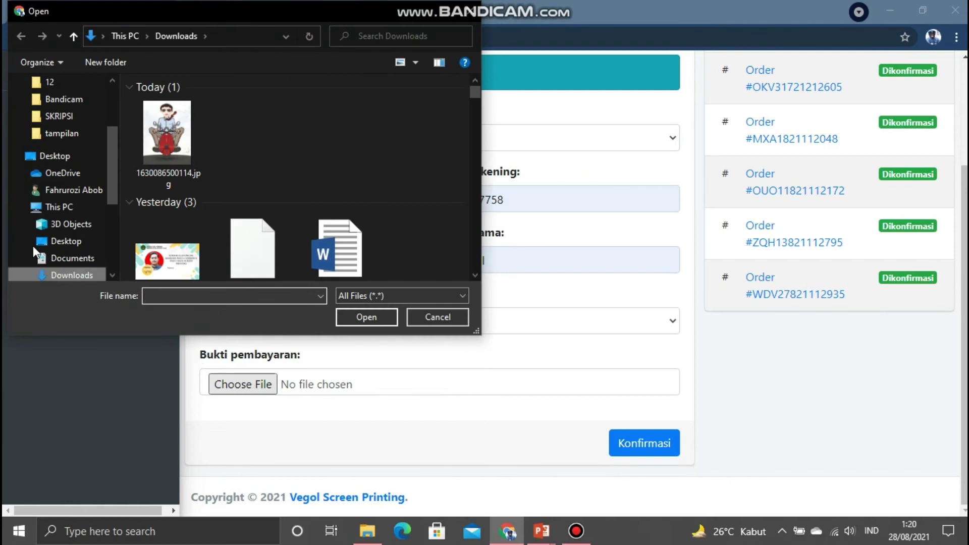
pyautogui.scroll(2, 44, 141)
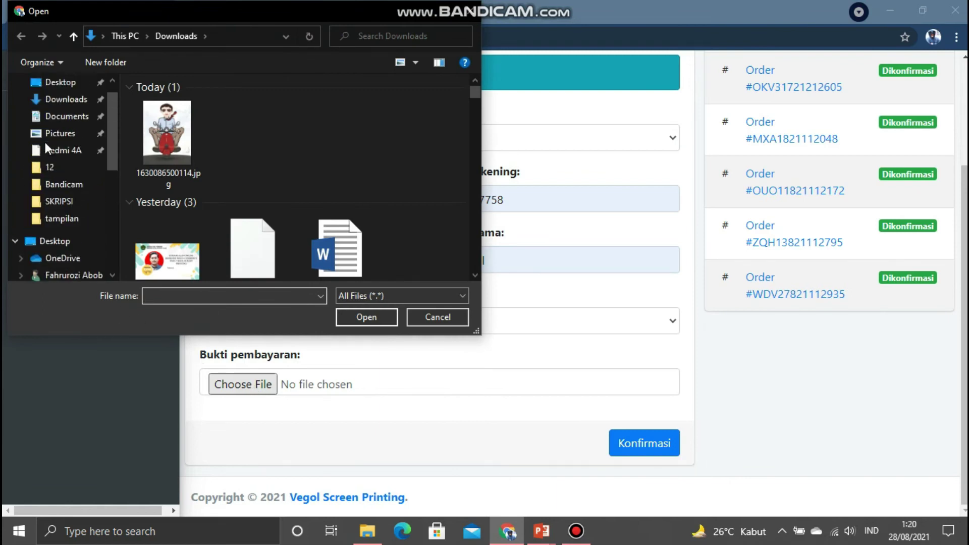
pyautogui.scroll(1, 45, 141)
pyautogui.click(54, 126)
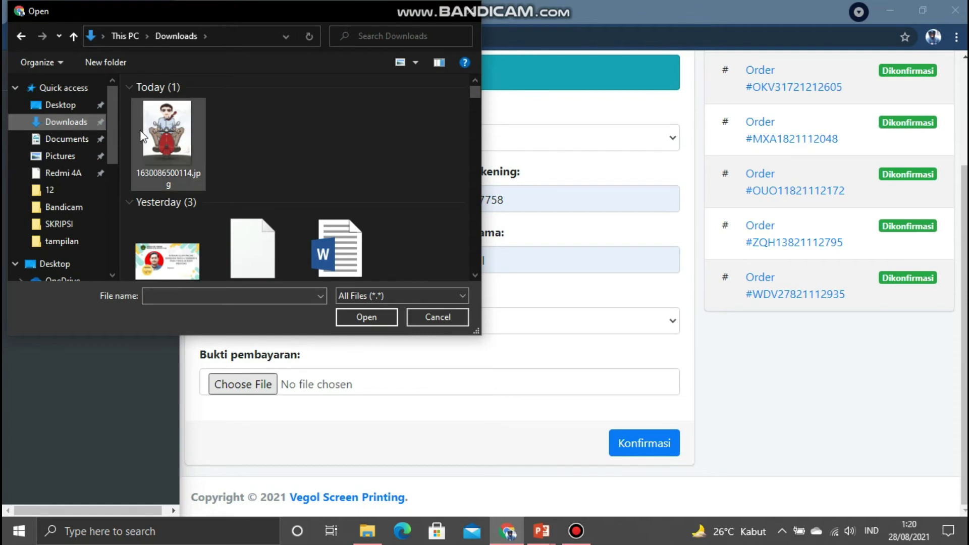
pyautogui.scroll(-3, 168, 159)
pyautogui.scroll(-9, 168, 159)
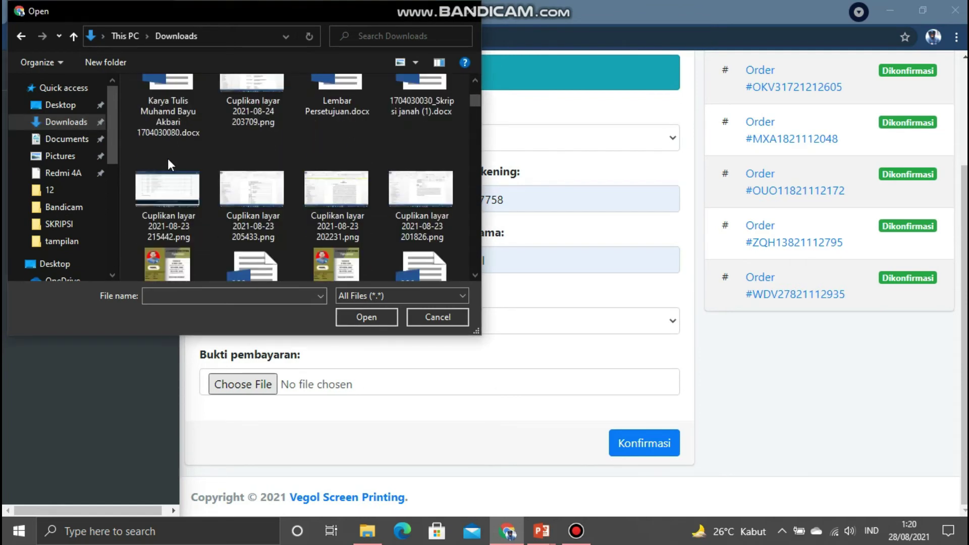
pyautogui.scroll(-9, 168, 159)
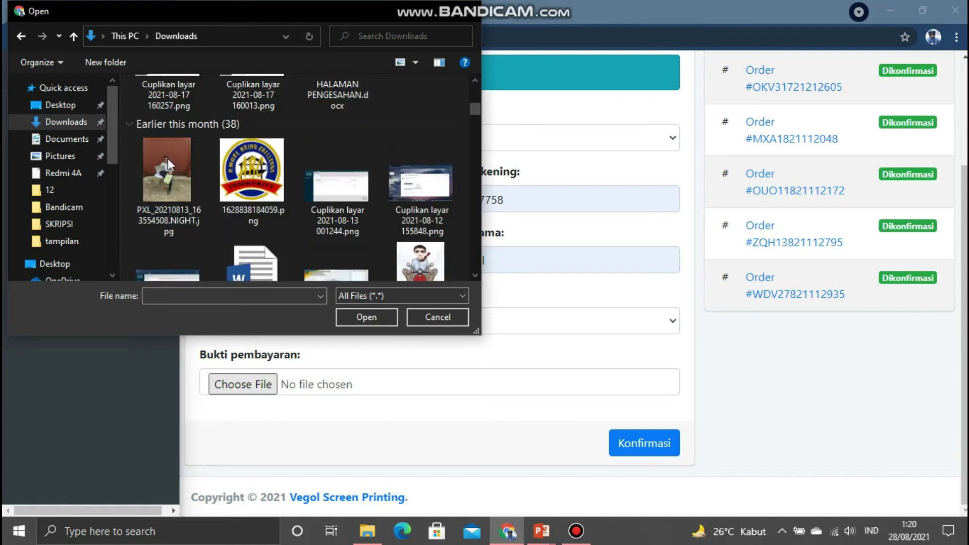
pyautogui.scroll(-4, 168, 158)
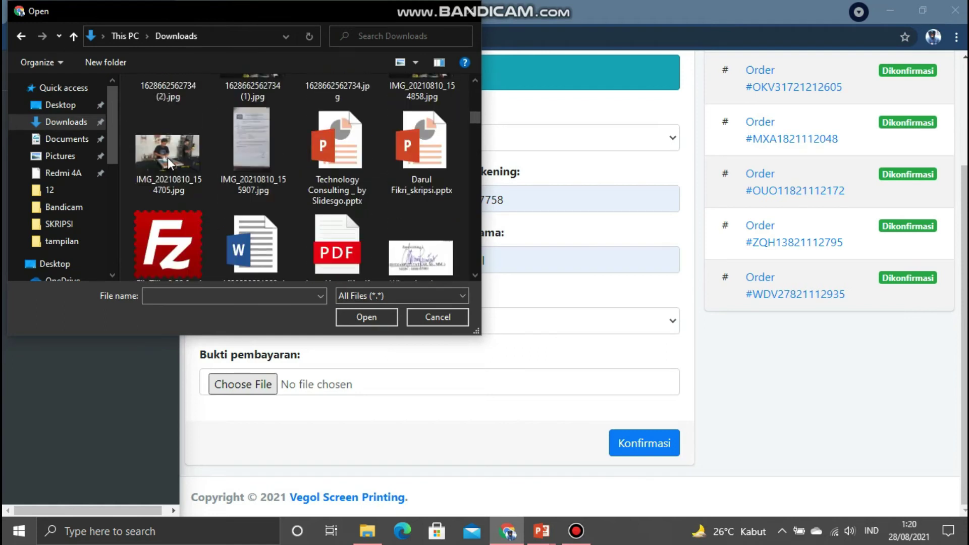
pyautogui.scroll(-5, 168, 158)
pyautogui.scroll(-9, 168, 158)
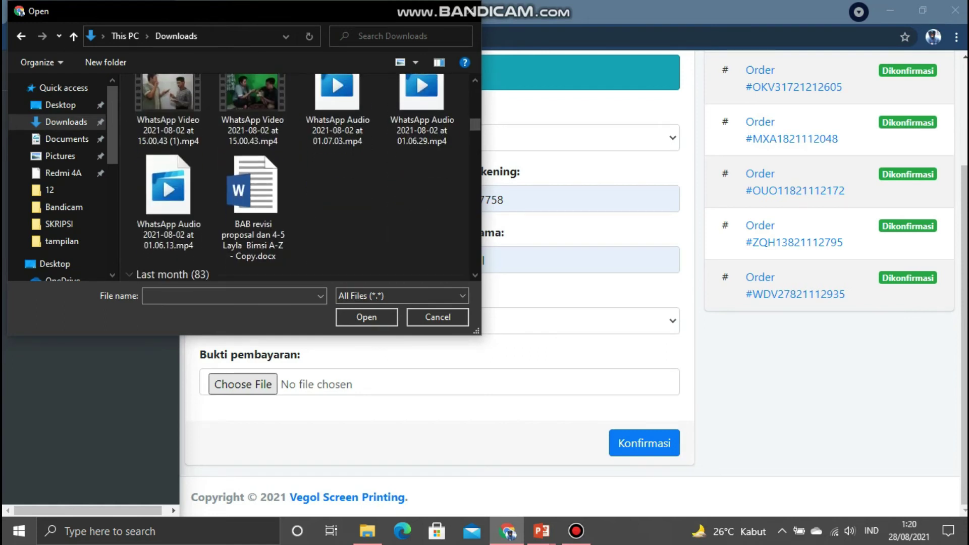
pyautogui.scroll(-3, 168, 157)
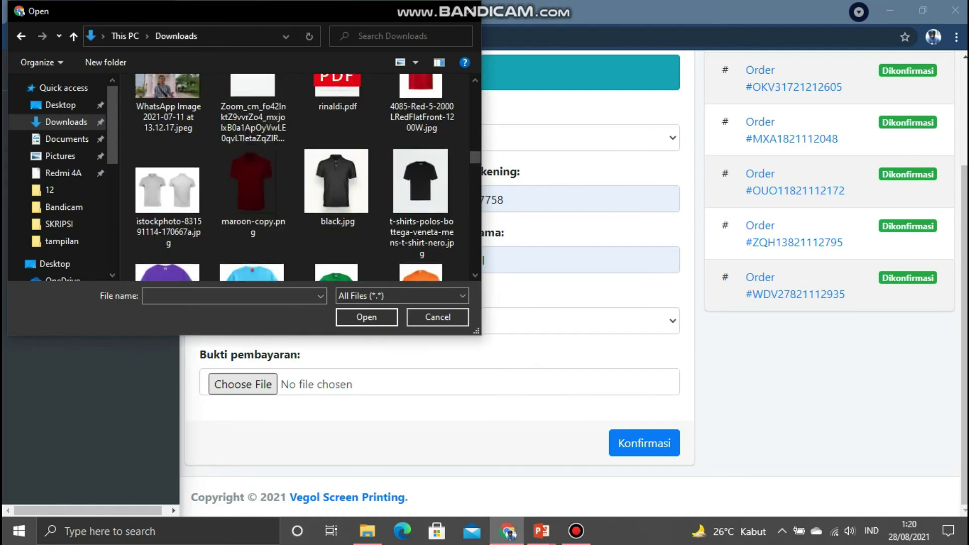
pyautogui.scroll(4, 168, 157)
pyautogui.scroll(8, 168, 157)
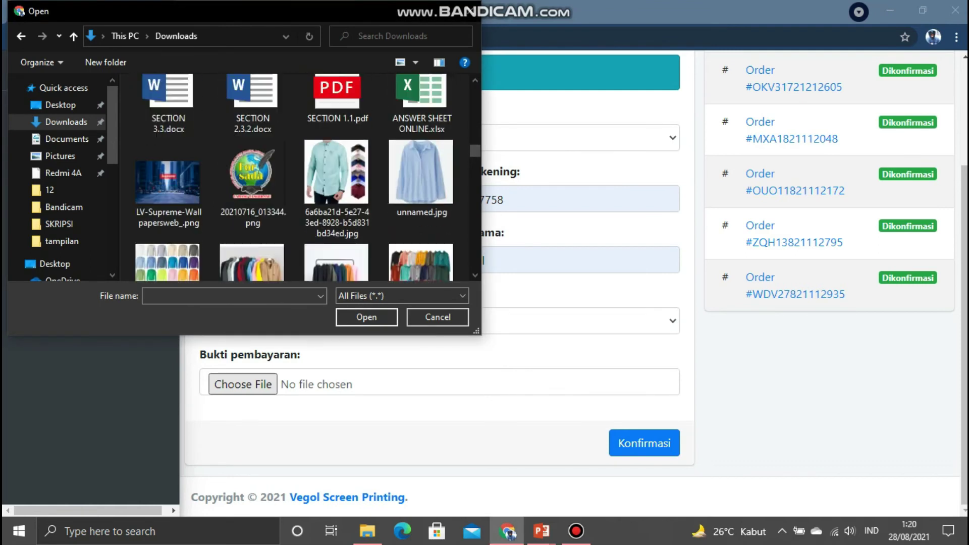
pyautogui.scroll(3, 168, 159)
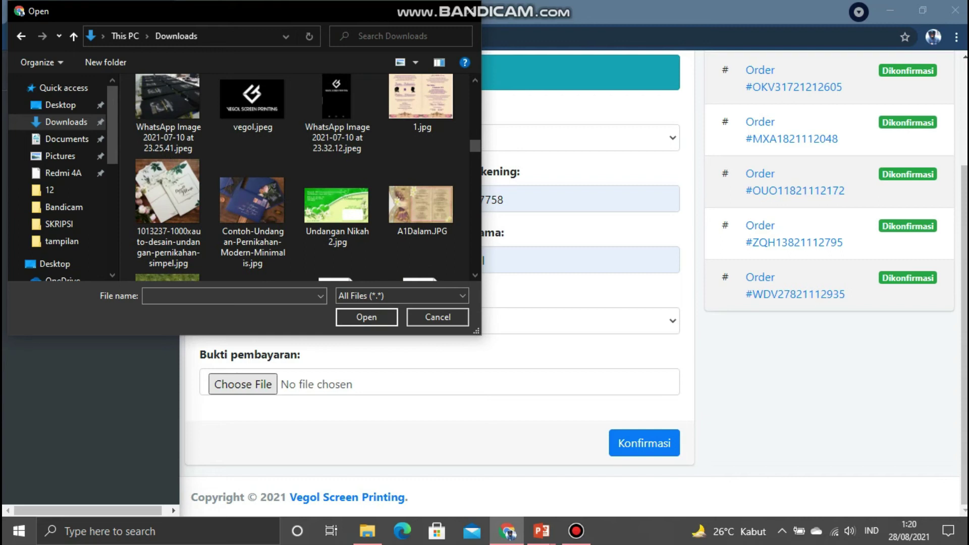
pyautogui.scroll(6, 167, 158)
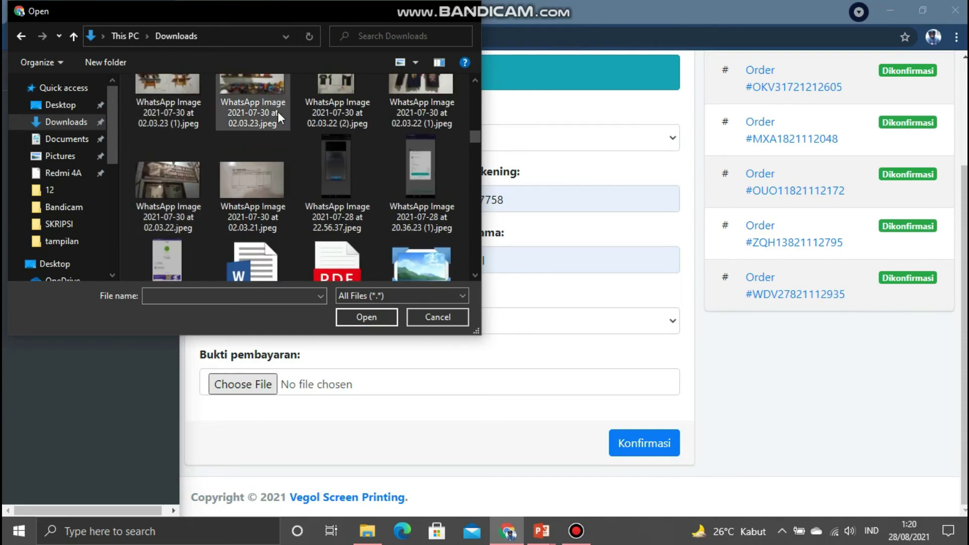
pyautogui.click(343, 157)
pyautogui.click(366, 319)
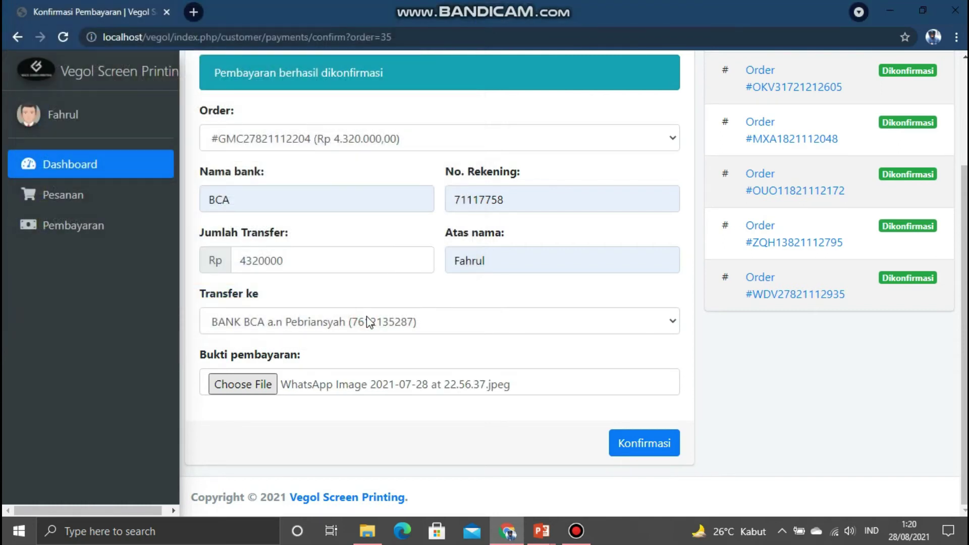
pyautogui.click(651, 446)
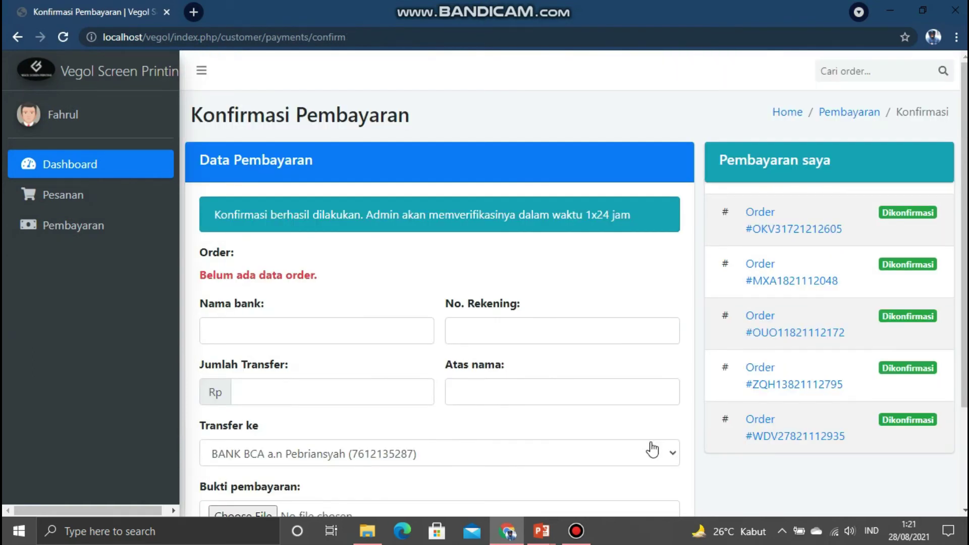
pyautogui.click(58, 196)
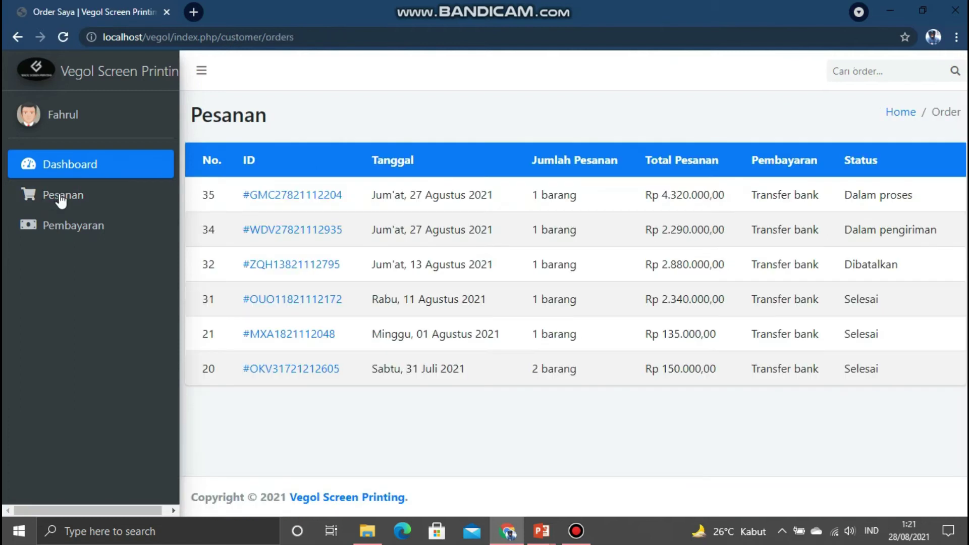
pyautogui.click(292, 196)
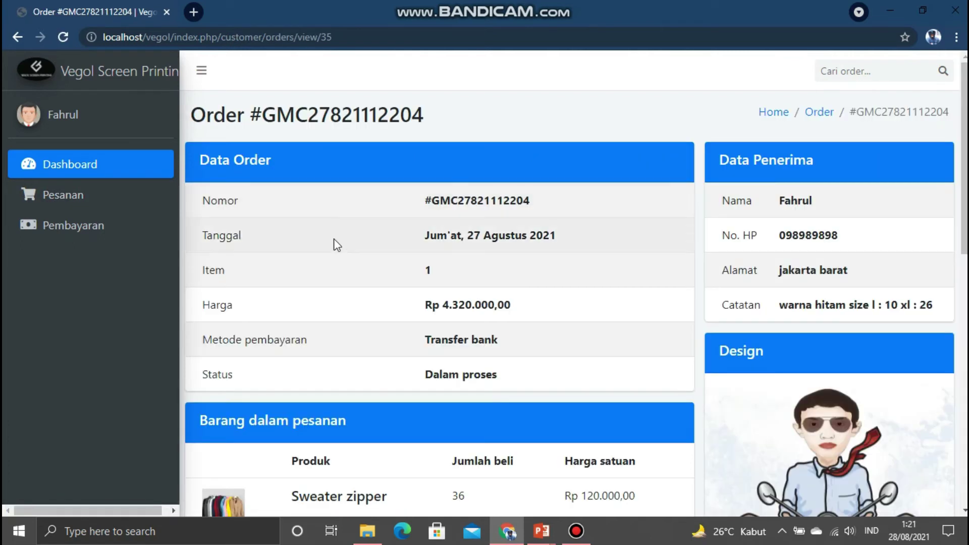
pyautogui.scroll(-10, 335, 242)
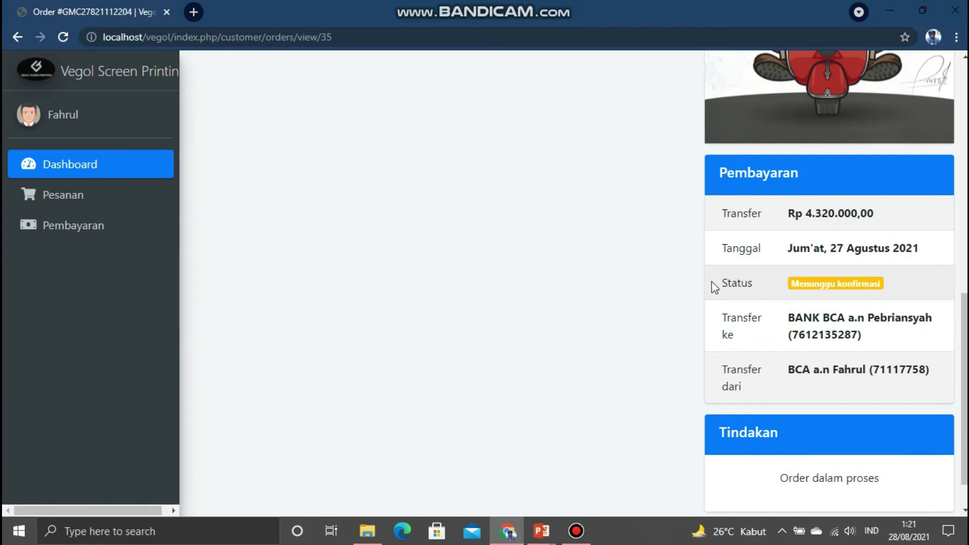
pyautogui.click(84, 219)
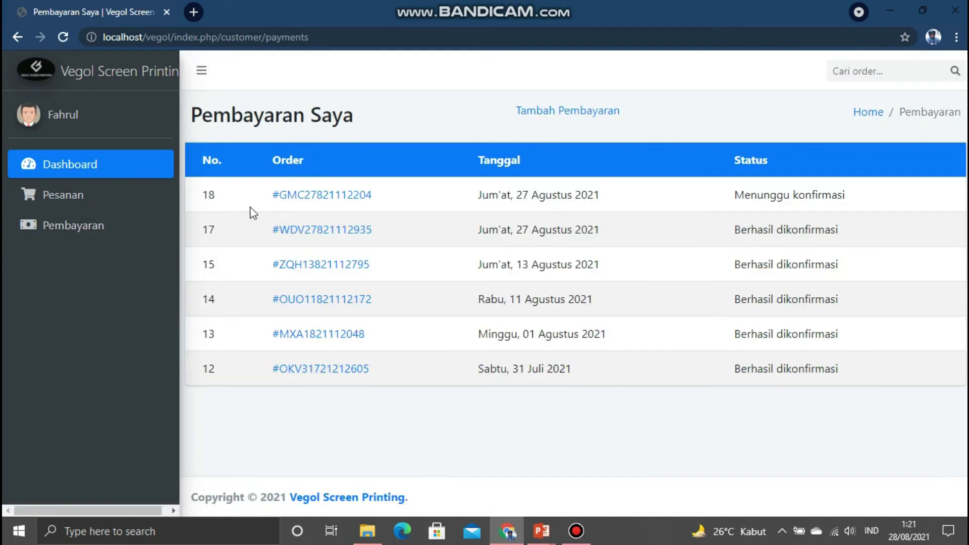
pyautogui.click(312, 197)
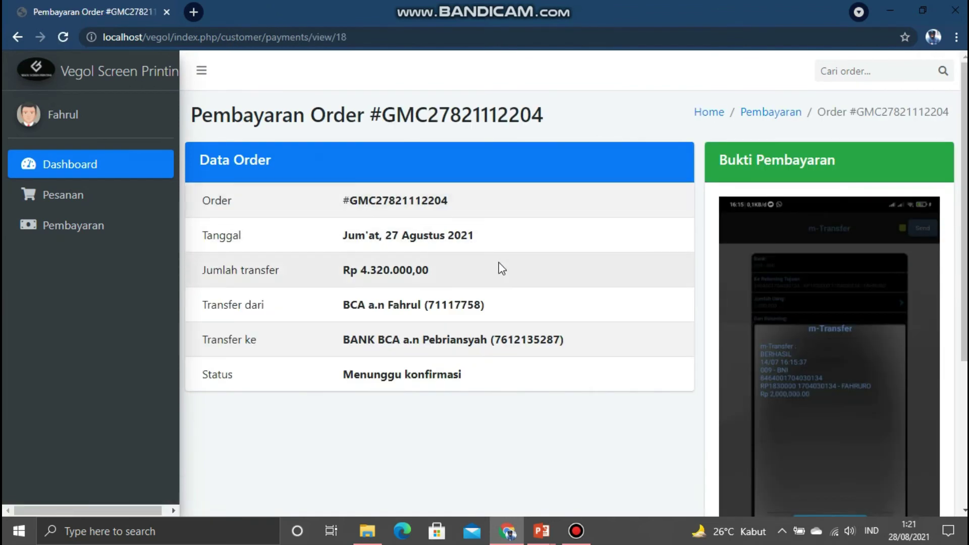
pyautogui.scroll(-1, 501, 255)
pyautogui.scroll(1, 500, 253)
pyautogui.scroll(-4, 824, 343)
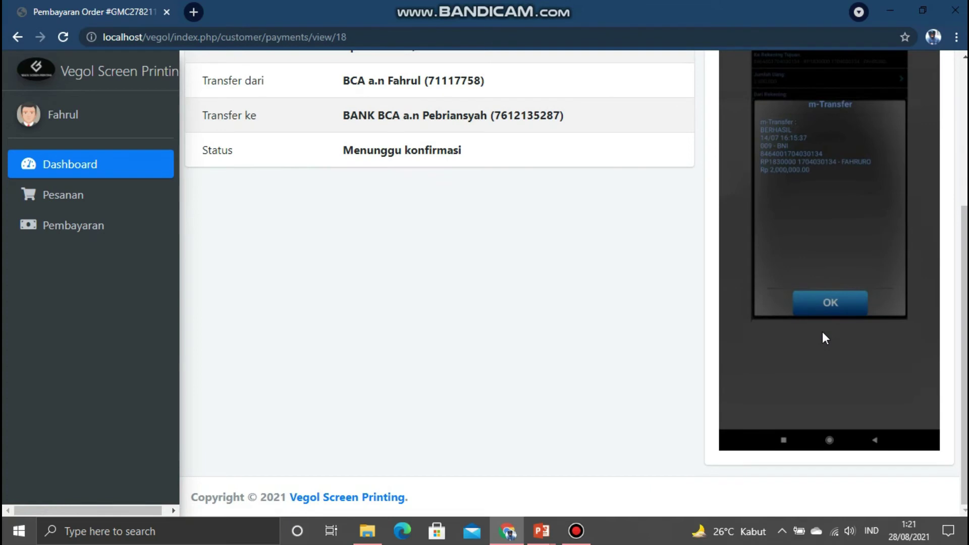
pyautogui.scroll(4, 822, 332)
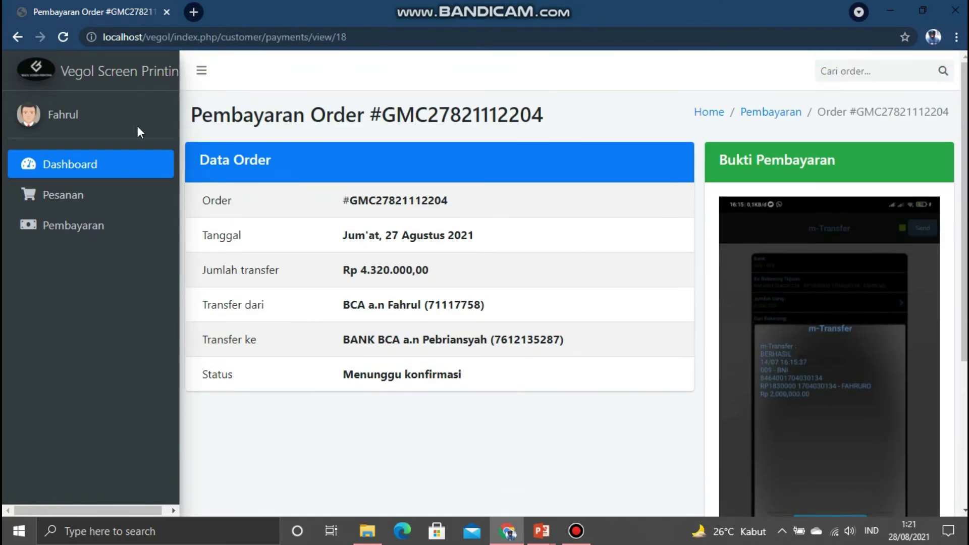
# - Log out of the customer account via AKUN > Logout
pyautogui.click(52, 74)
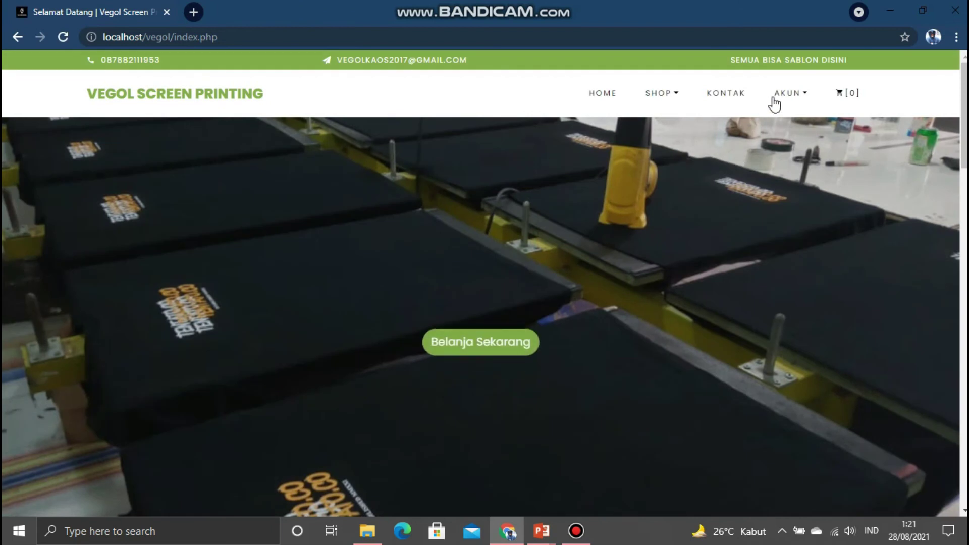
pyautogui.click(785, 96)
pyautogui.click(785, 96)
pyautogui.click(790, 96)
pyautogui.click(791, 183)
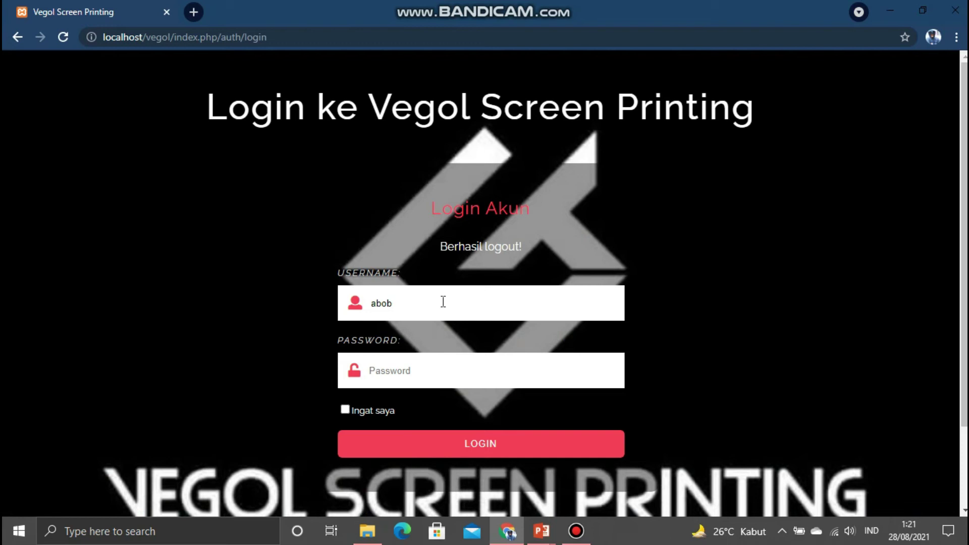
# - Sign in with the saved store admin username and the admin password
pyautogui.click(424, 302)
pyautogui.hotkey('ctrl', 'a')
pyautogui.press('BackSpace')
pyautogui.click(413, 305)
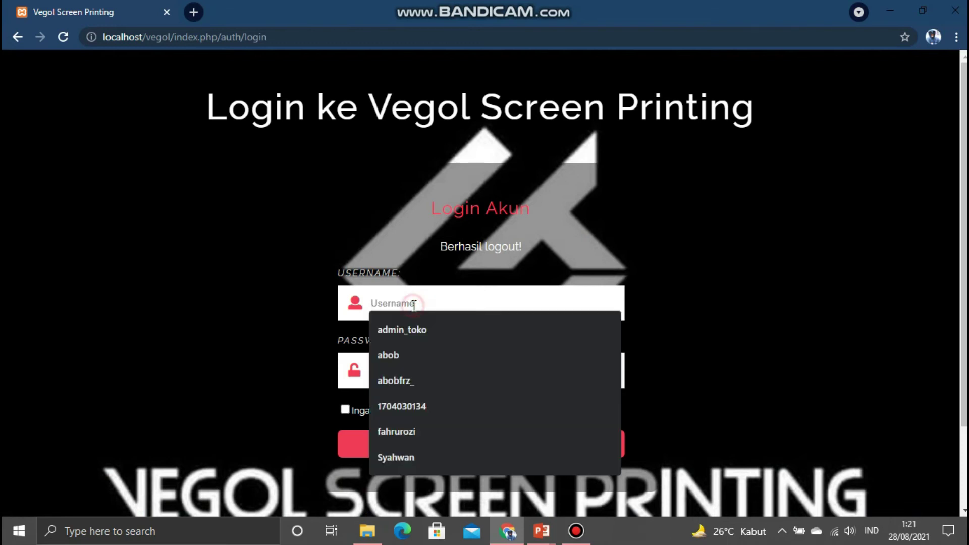
pyautogui.click(413, 329)
pyautogui.click(386, 372)
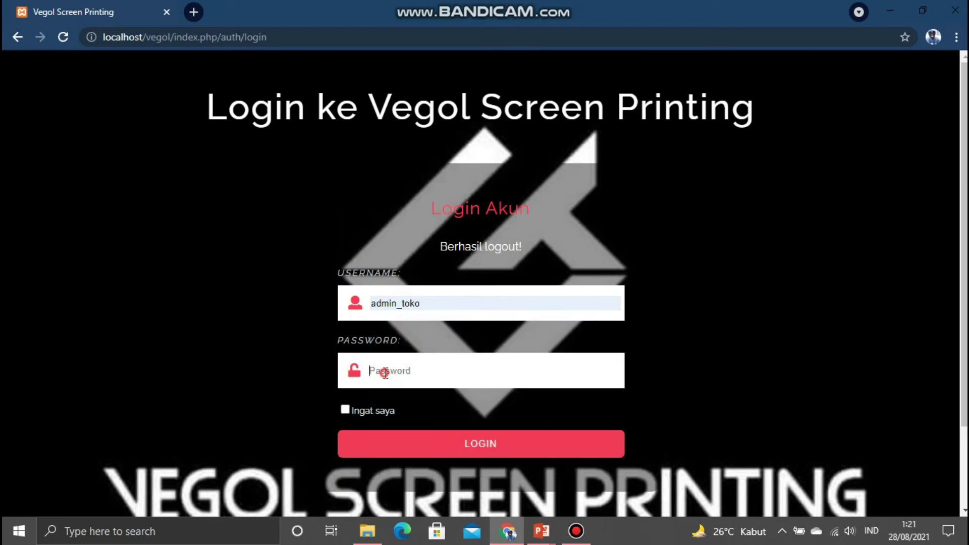
pyautogui.press('Return')
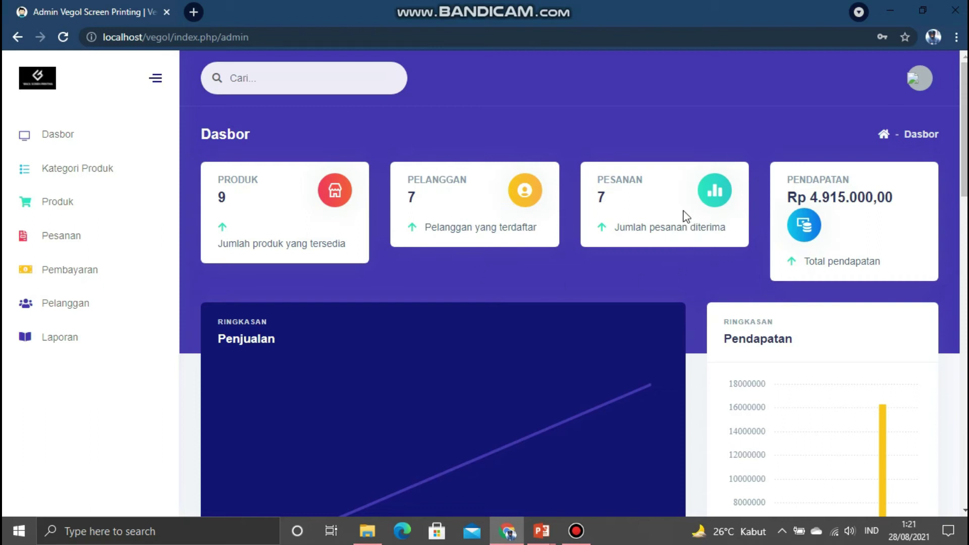
# - Review the Penjualan and Pendapatan charts on the admin Dasbor, then open Kategori Produk
pyautogui.scroll(-1, 884, 239)
pyautogui.scroll(-3, 882, 238)
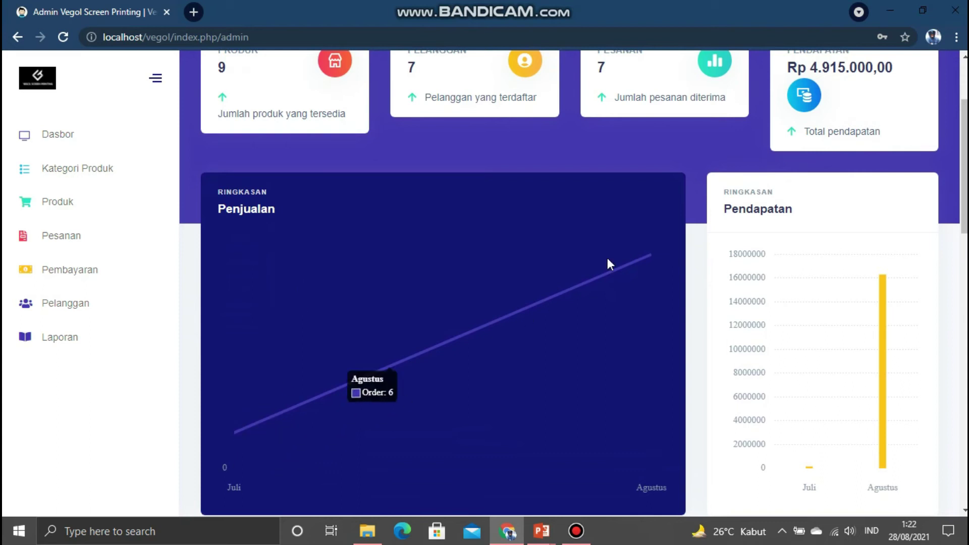
pyautogui.moveTo(258, 400)
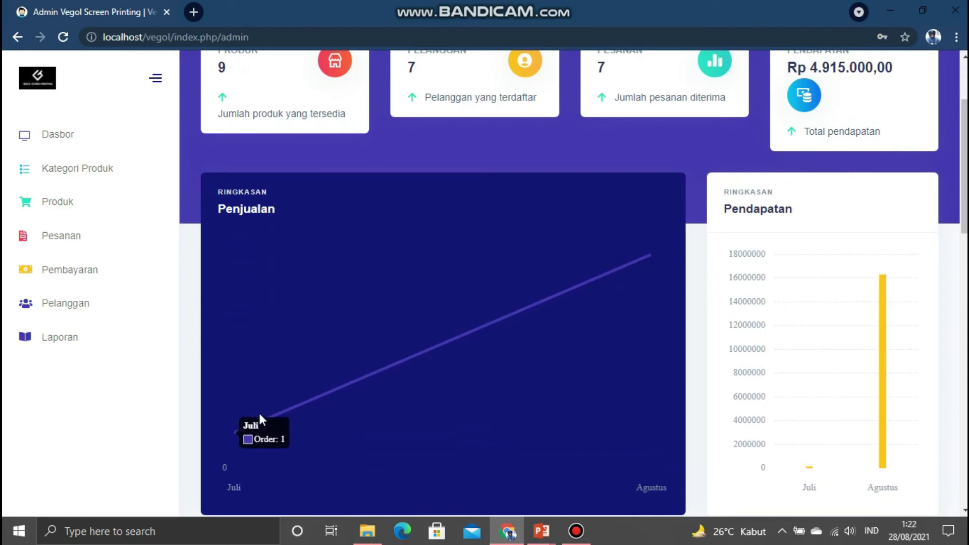
pyautogui.moveTo(615, 289)
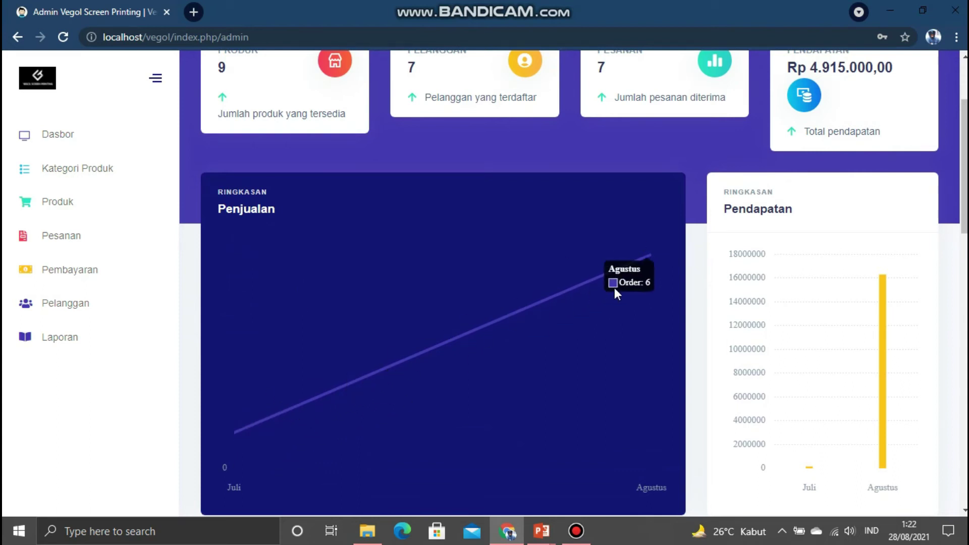
pyautogui.moveTo(731, 378)
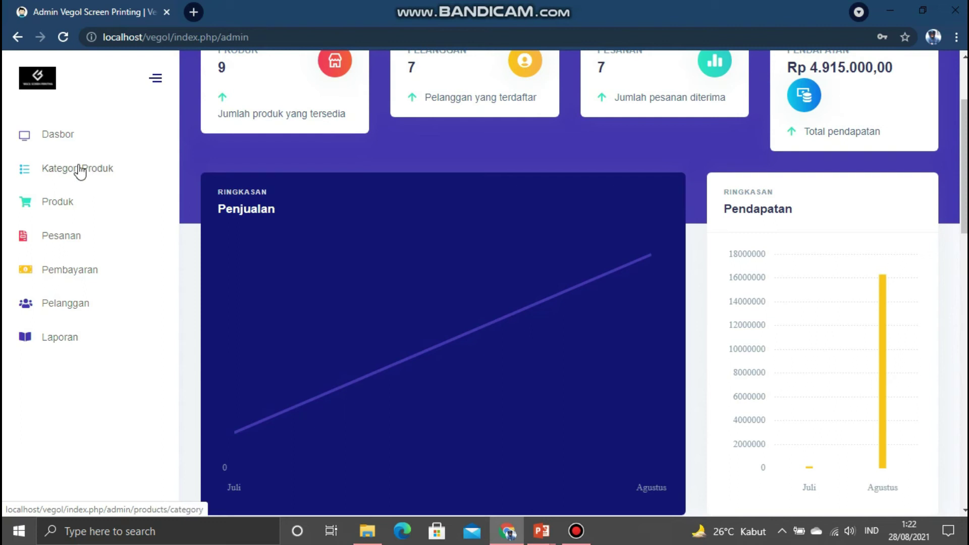
pyautogui.scroll(1, 465, 130)
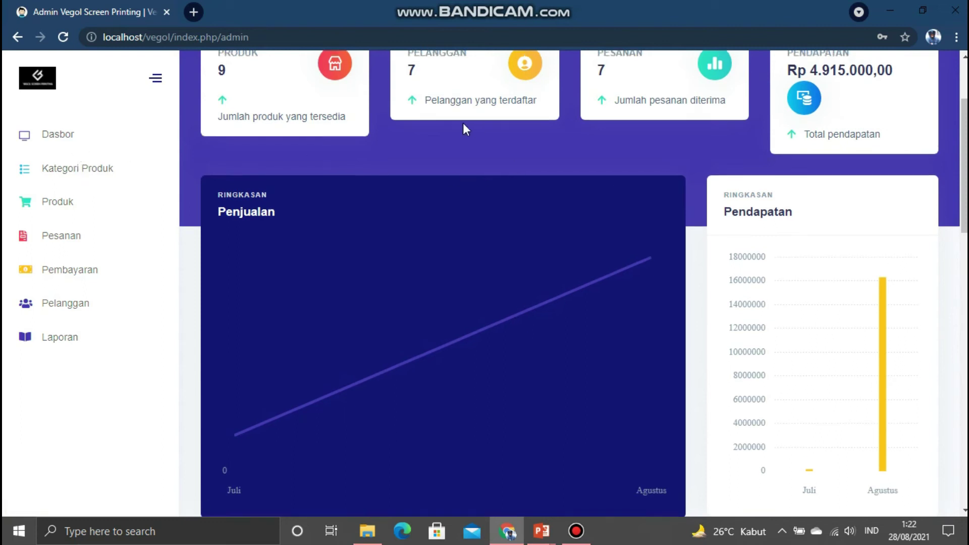
pyautogui.scroll(5, 463, 123)
pyautogui.moveTo(463, 123); pyautogui.dragTo(457, 6)
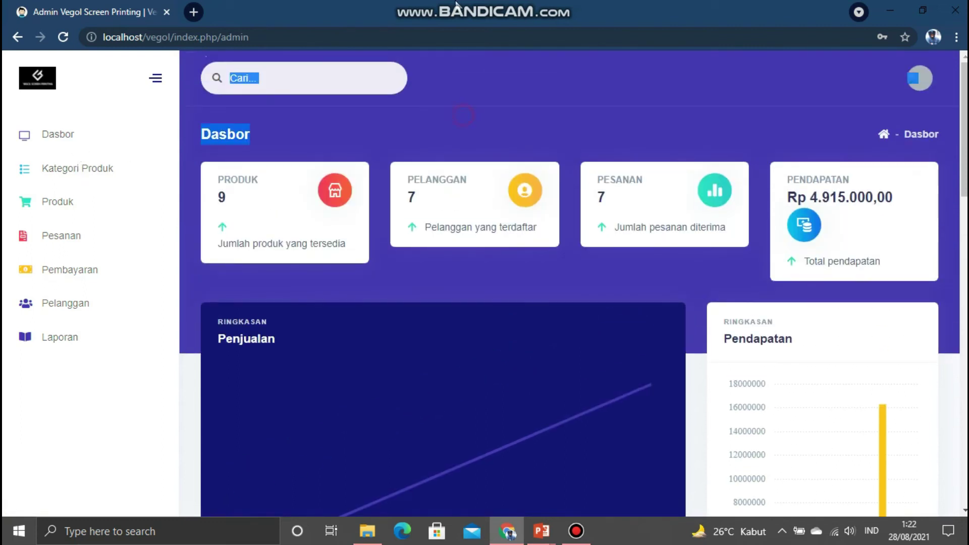
pyautogui.click(40, 177)
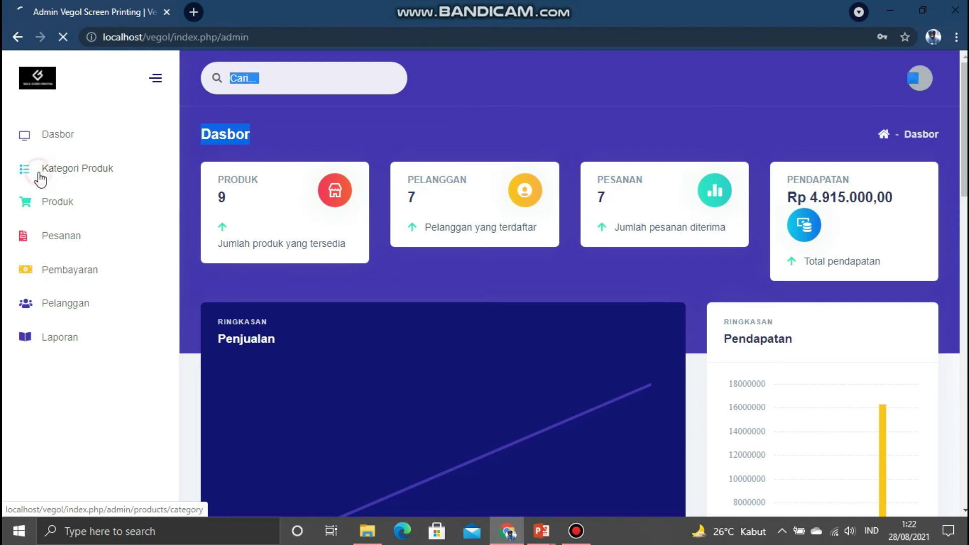